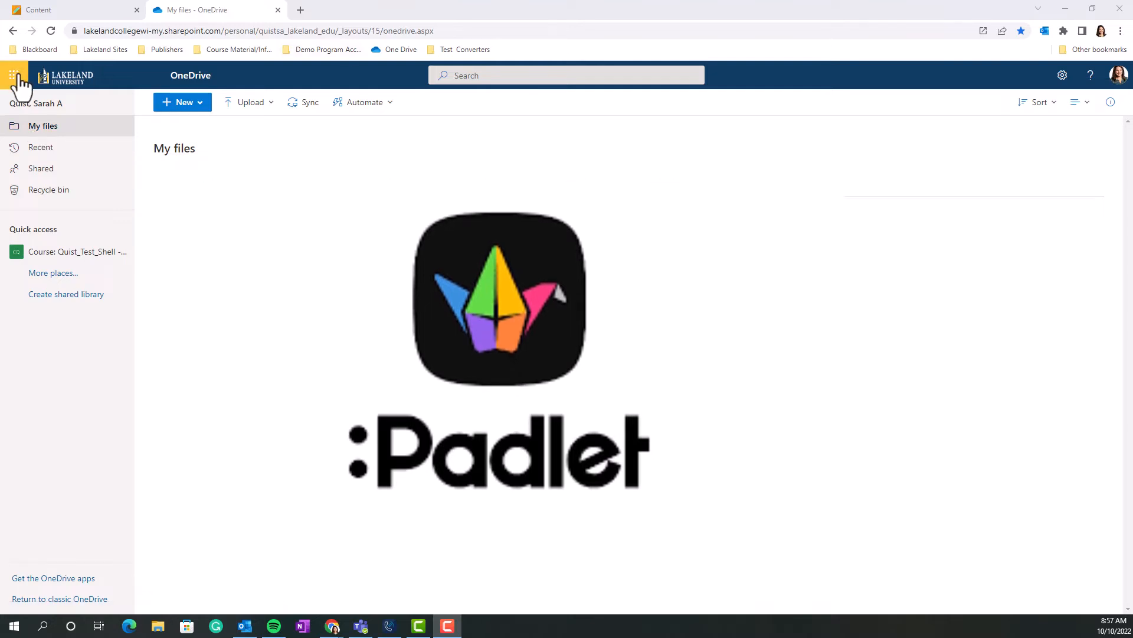
Open Padlet from the Microsoft 365 app list and log in with the Microsoft account.
left_click(28, 39)
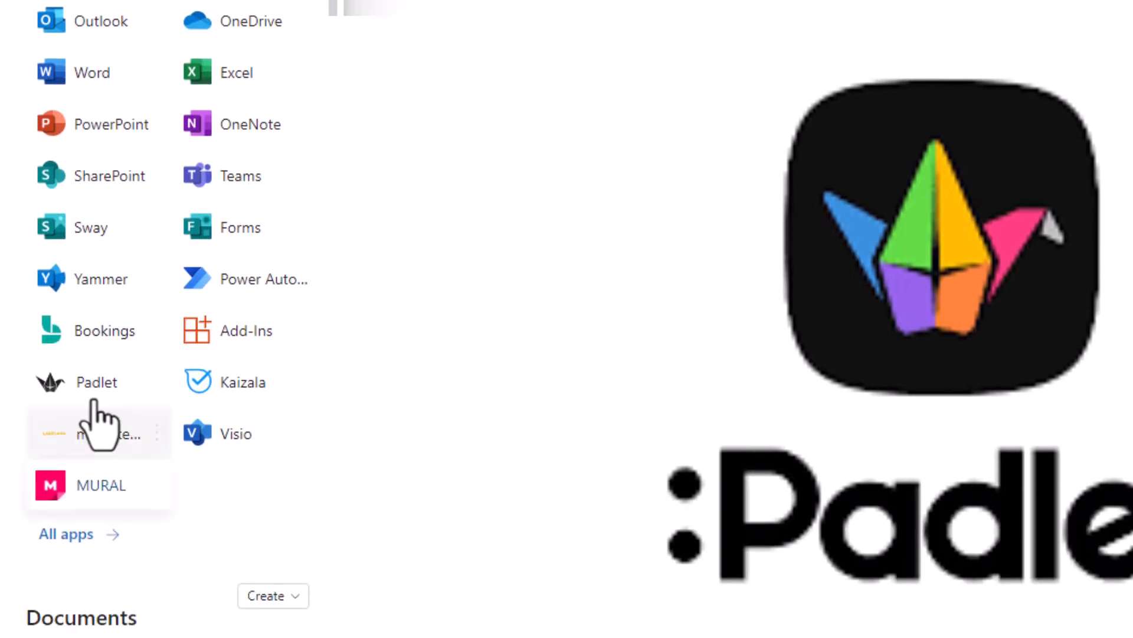
left_click(94, 273)
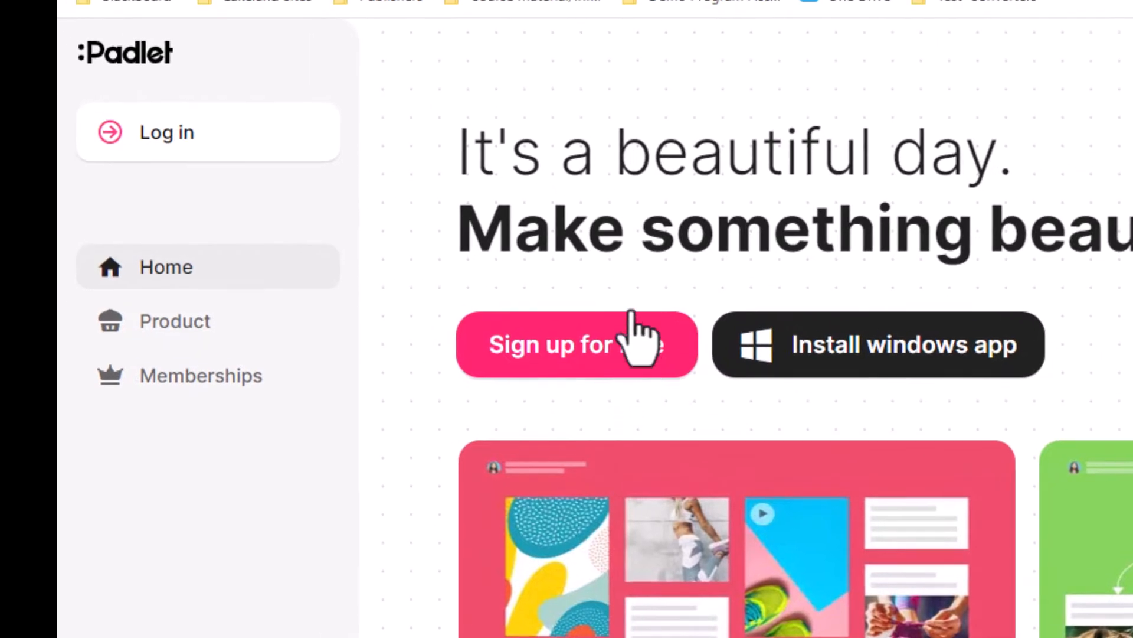
left_click(275, 140)
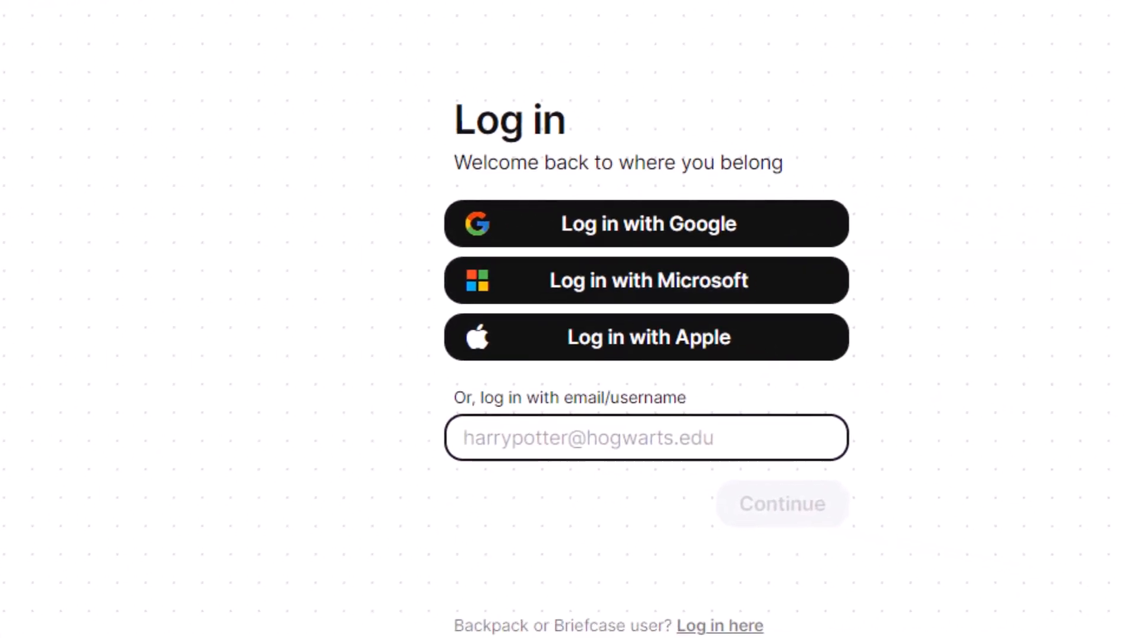
left_click(649, 280)
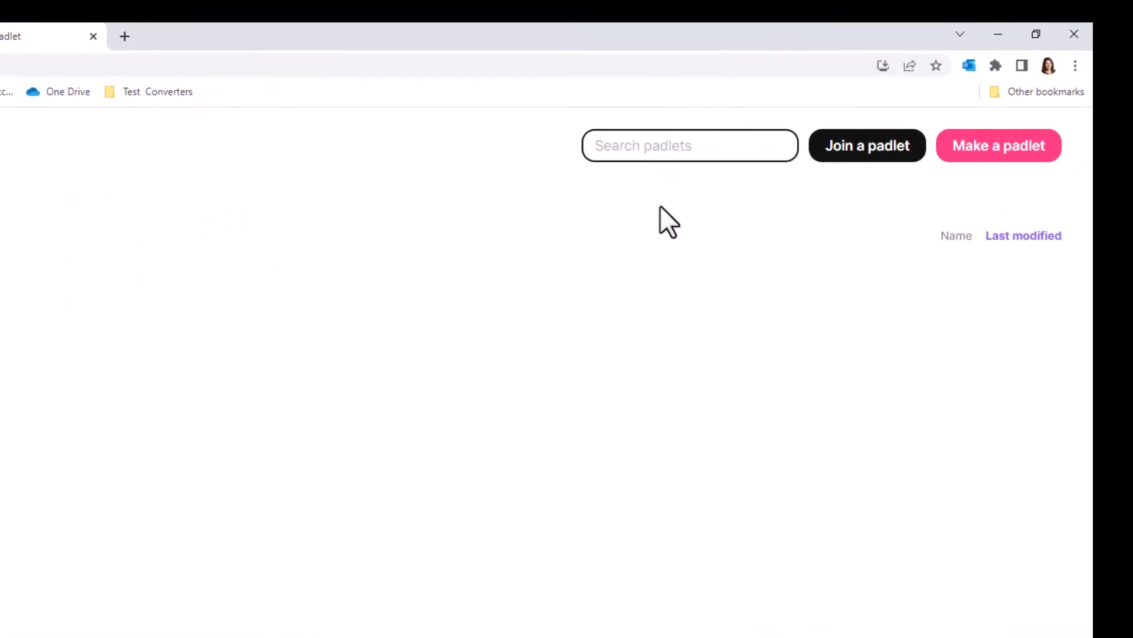
Make a new padlet with the Wall layout and title it "Demo Padlet".
left_click(1026, 149)
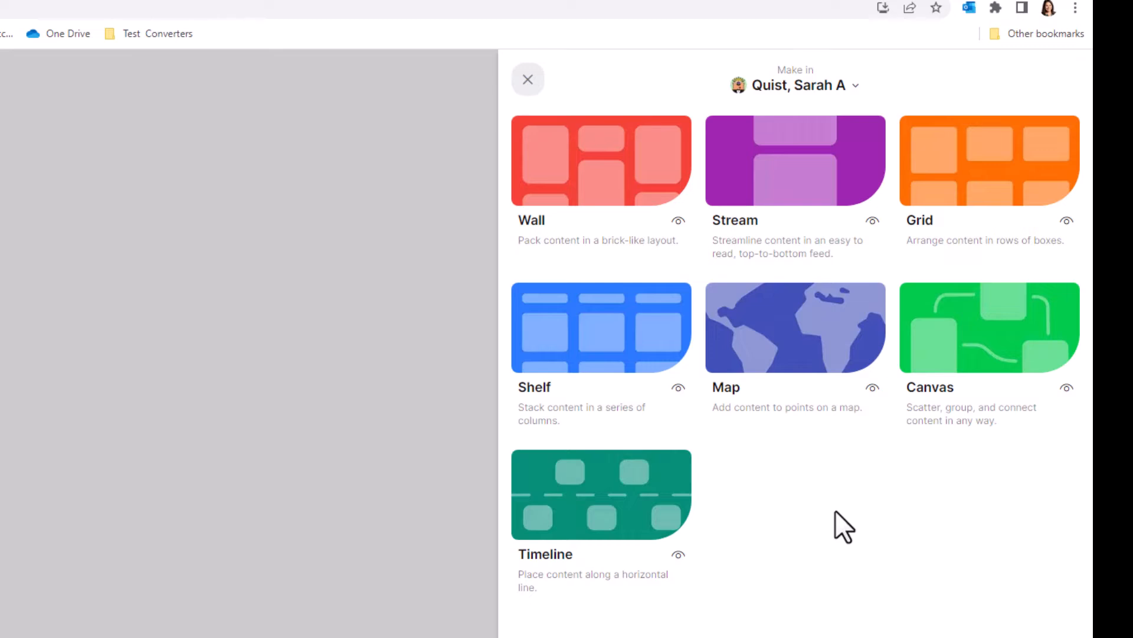
left_click(652, 188)
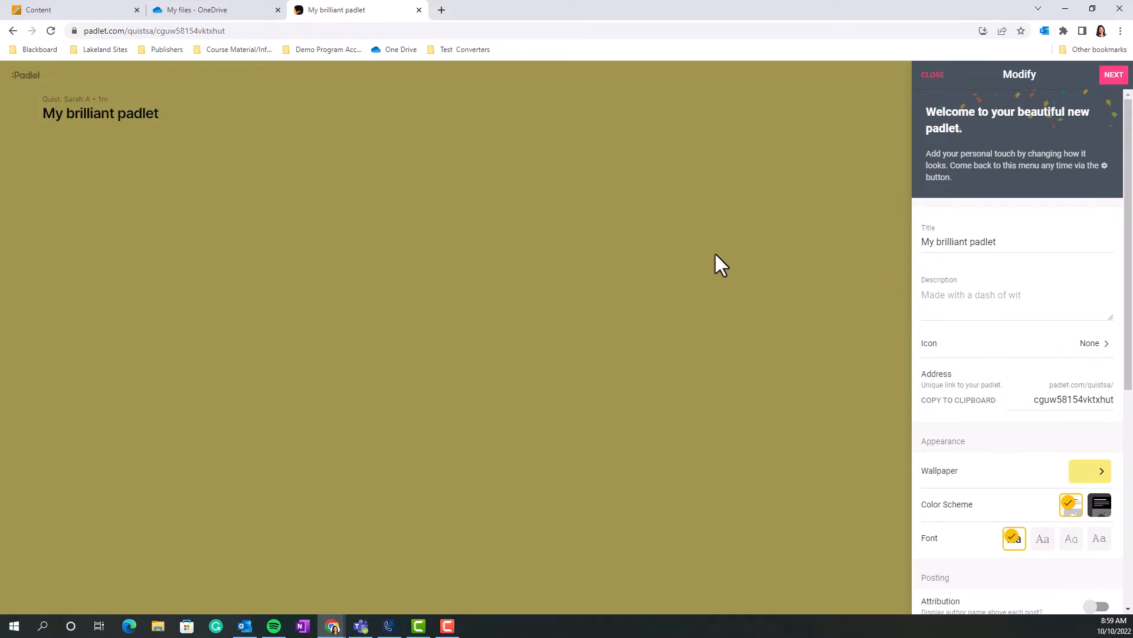
left_click(949, 244)
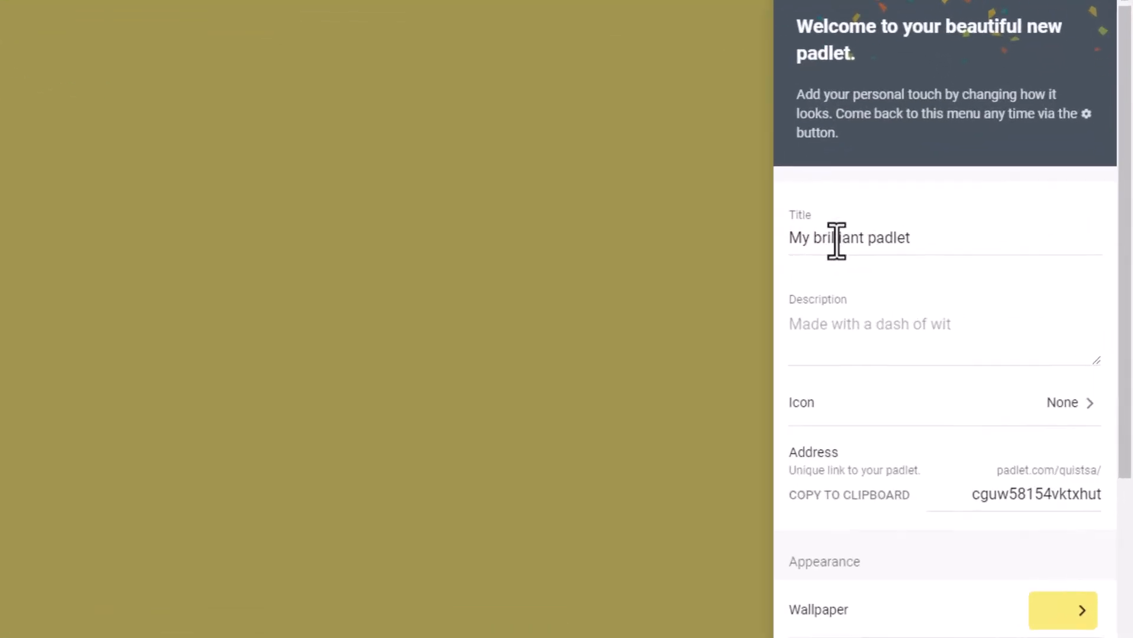
triple_click(951, 243)
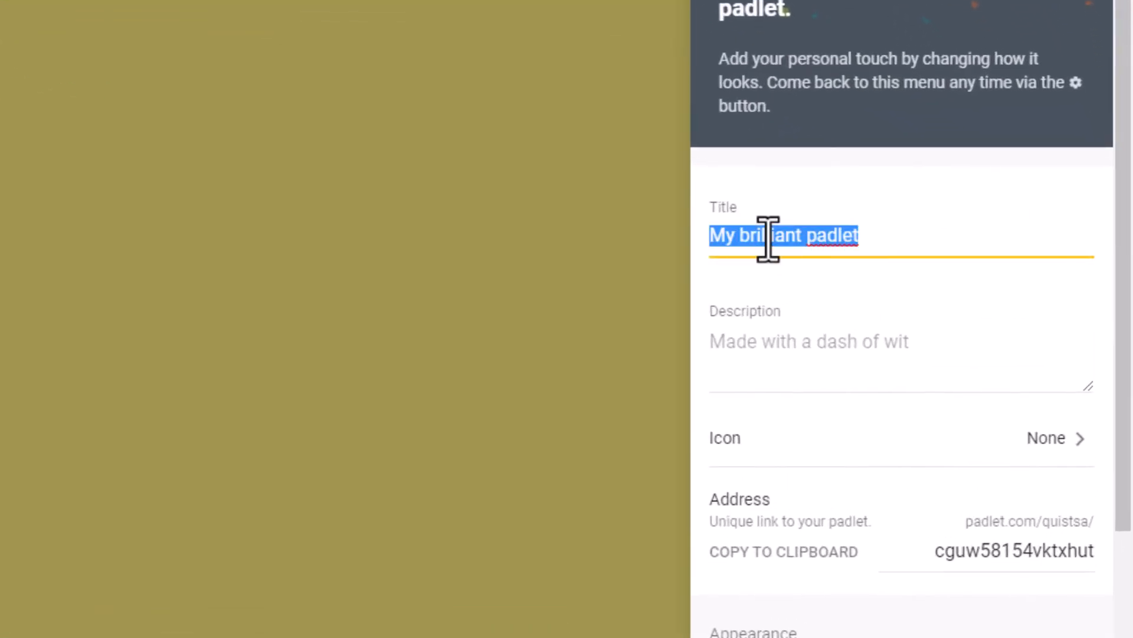
key("BackSpace")
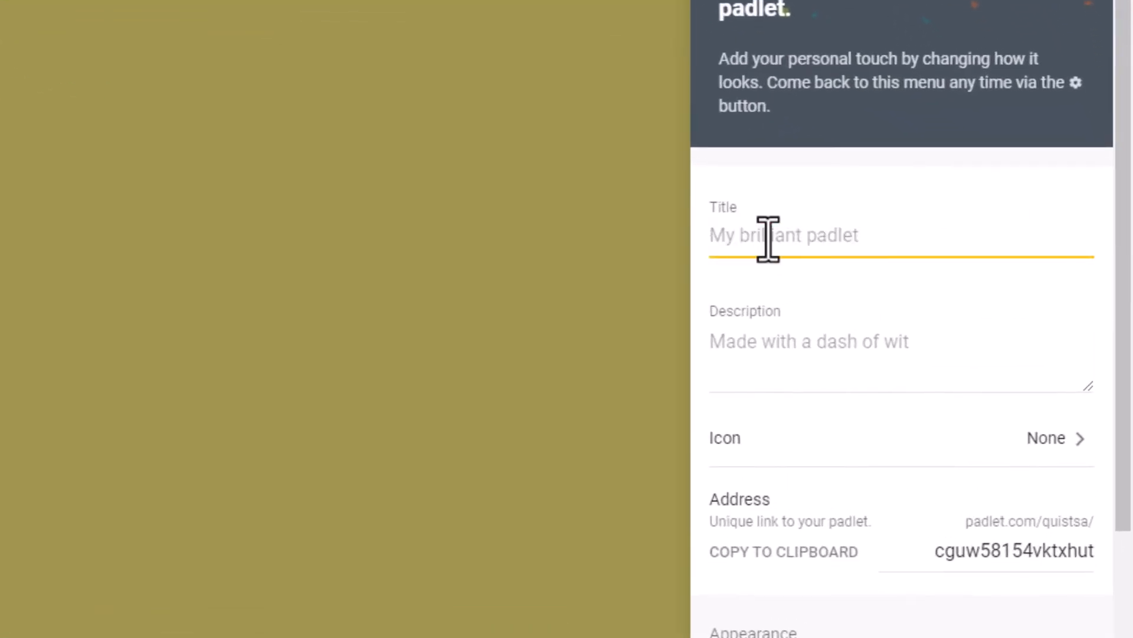
type("Demo ")
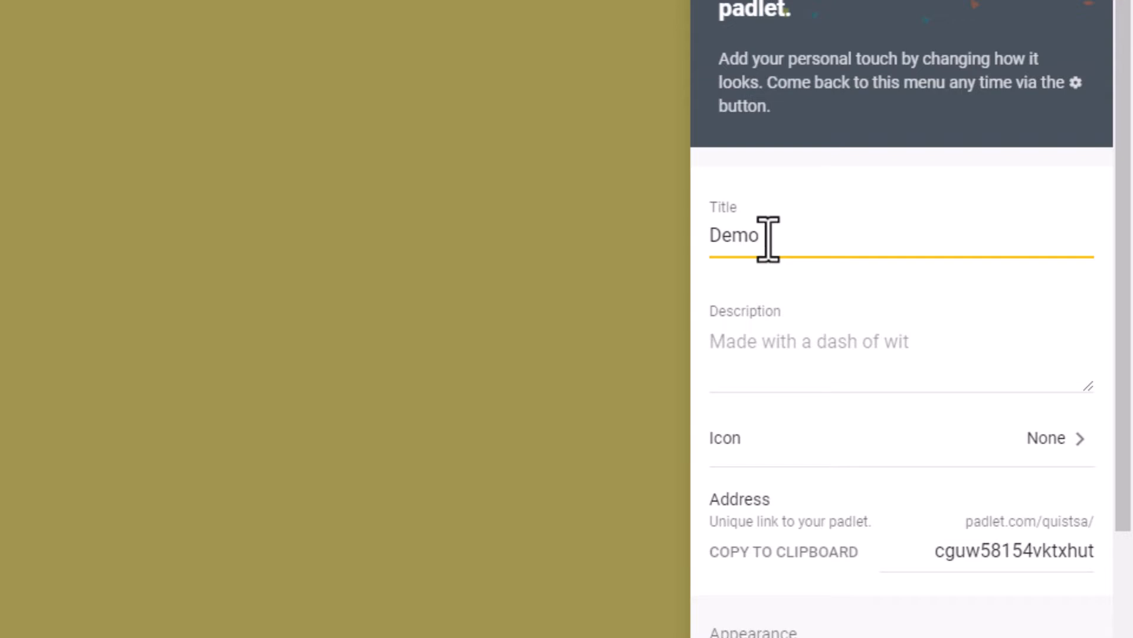
type("Padlet")
left_click(790, 352)
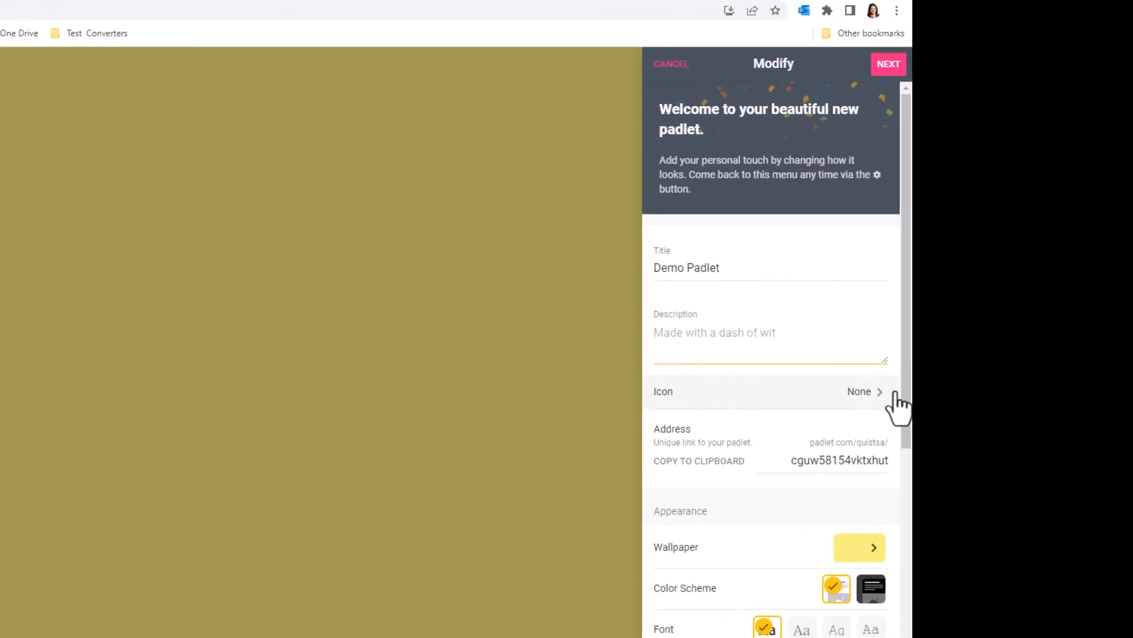
Look through the smiley emojis offered as the padlet's icon without choosing one.
left_click(878, 392)
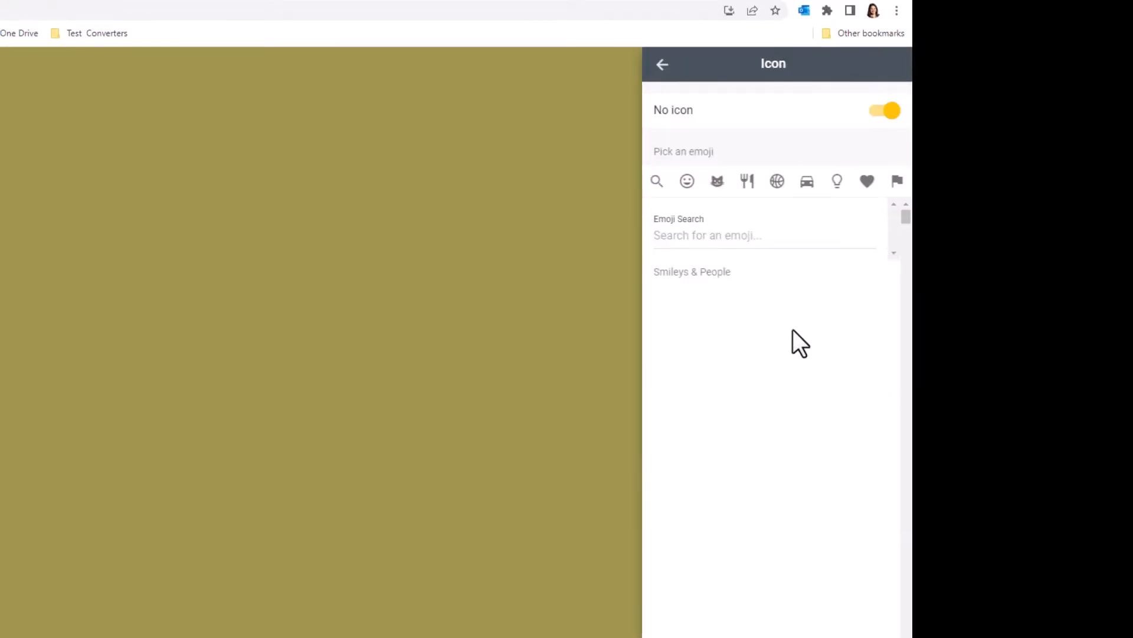
left_click(689, 185)
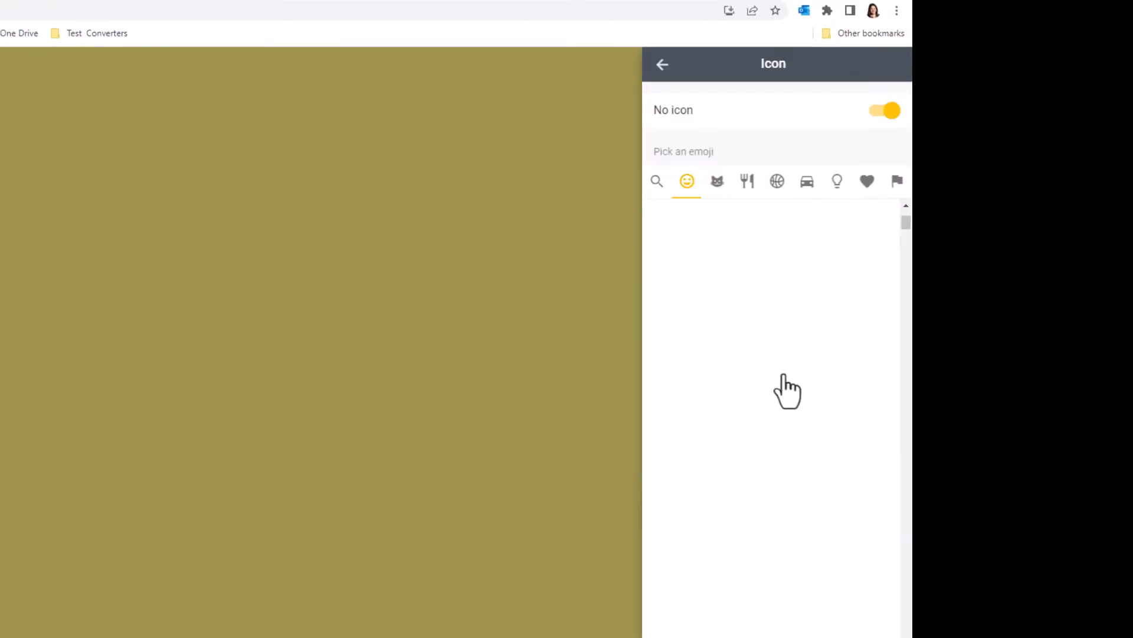
left_click(661, 67)
Set the padlet's wallpaper to the Beach picture and return to the padlet's settings.
scroll(714, 406, "down", 1)
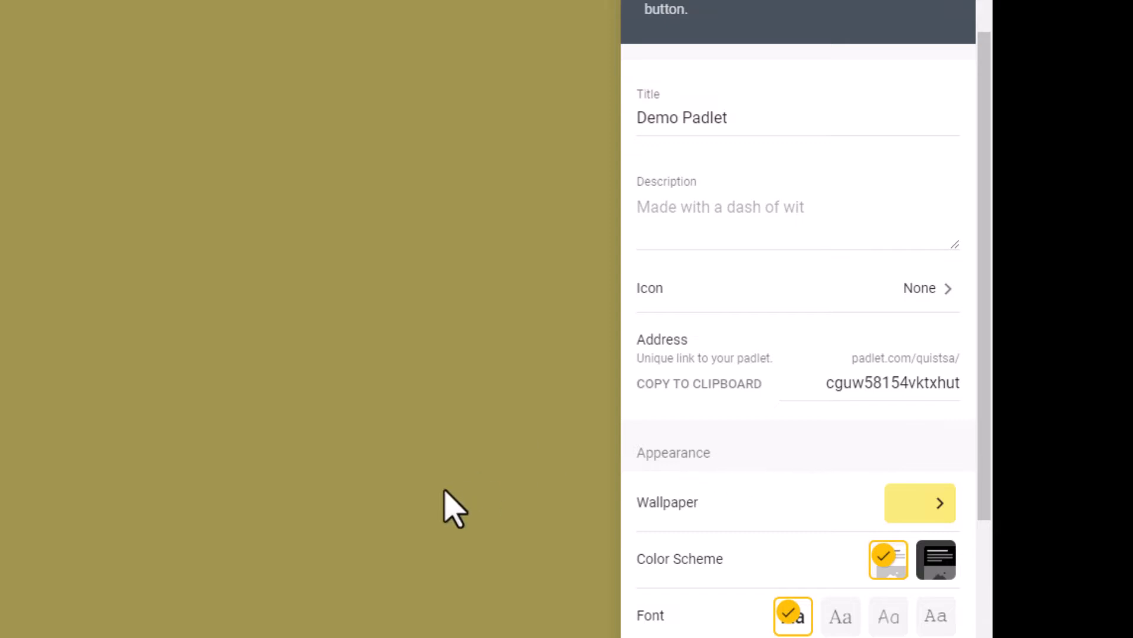
scroll(721, 438, "down", 7)
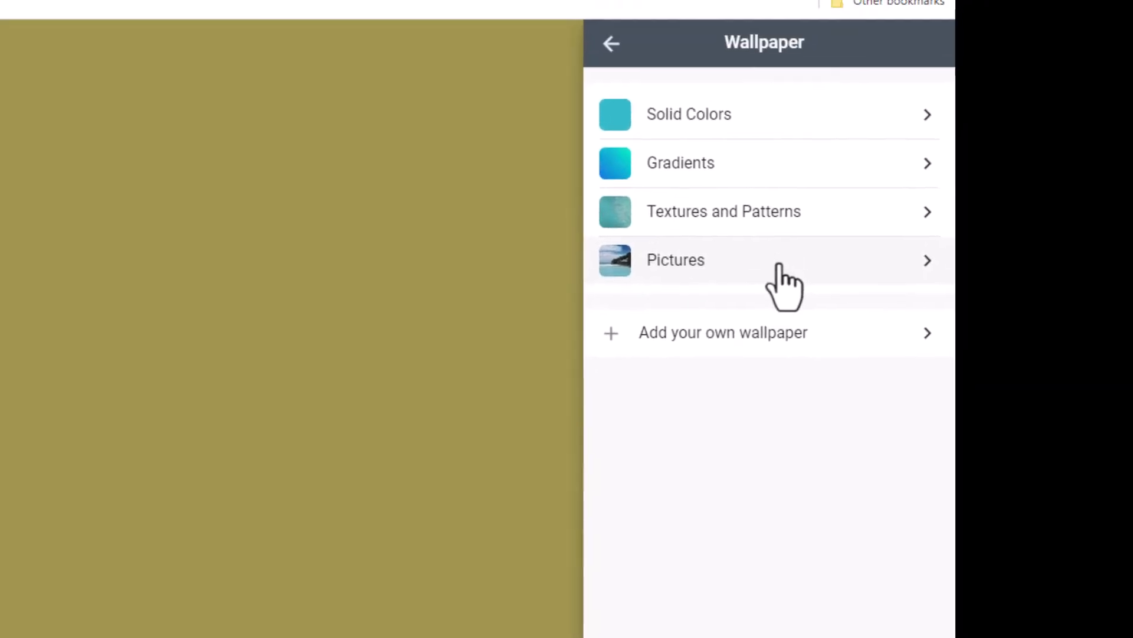
left_click(913, 300)
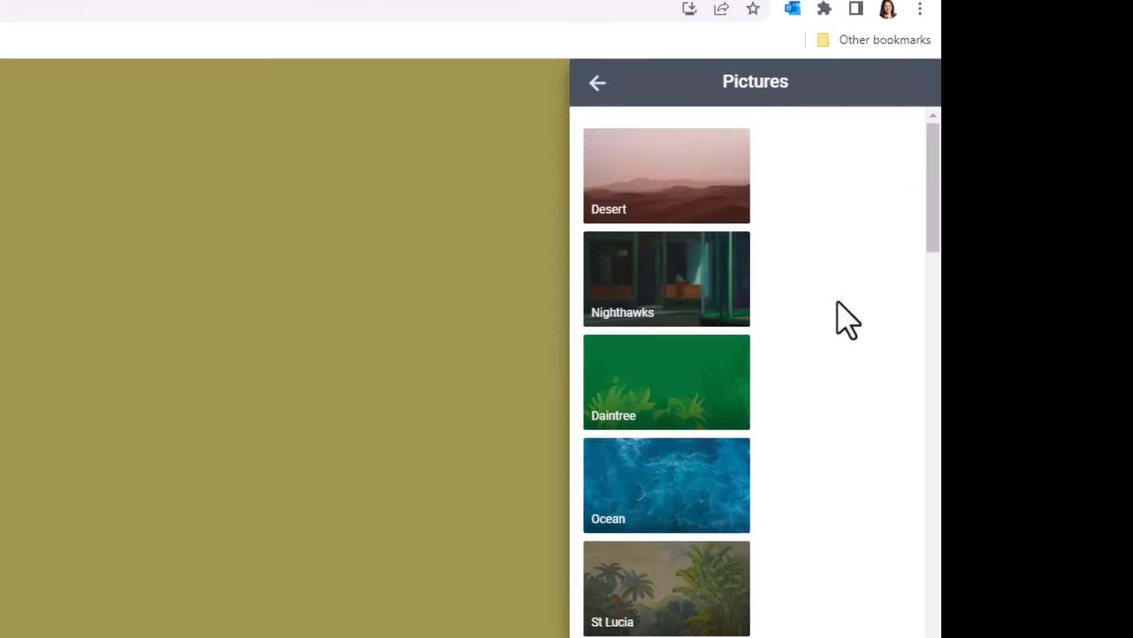
scroll(684, 466, "down", 5)
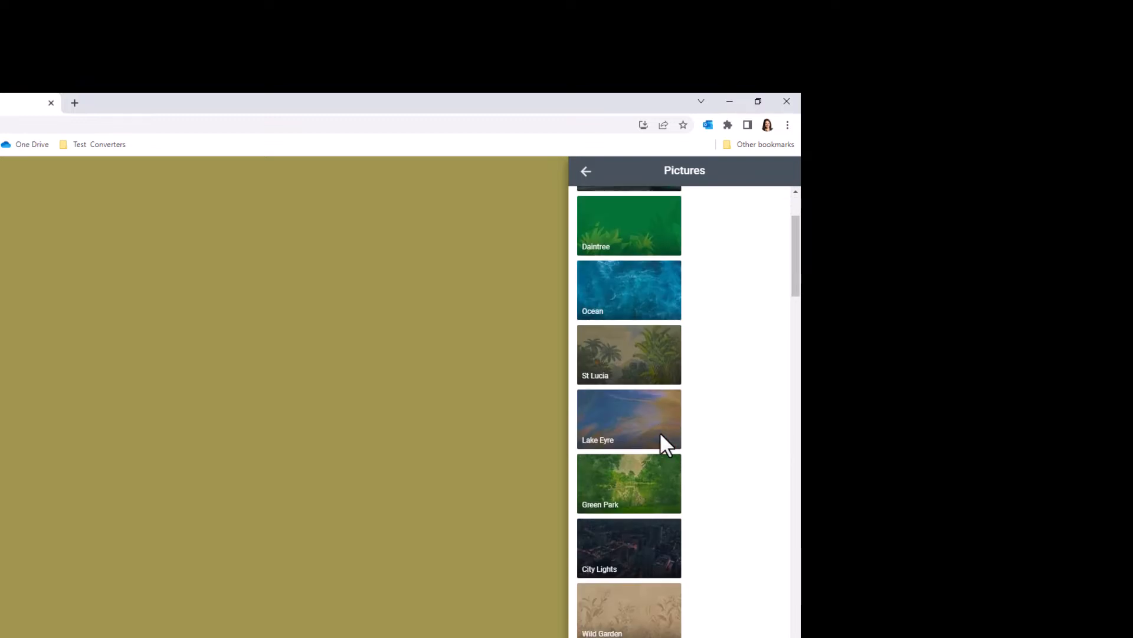
scroll(657, 587, "down", 5)
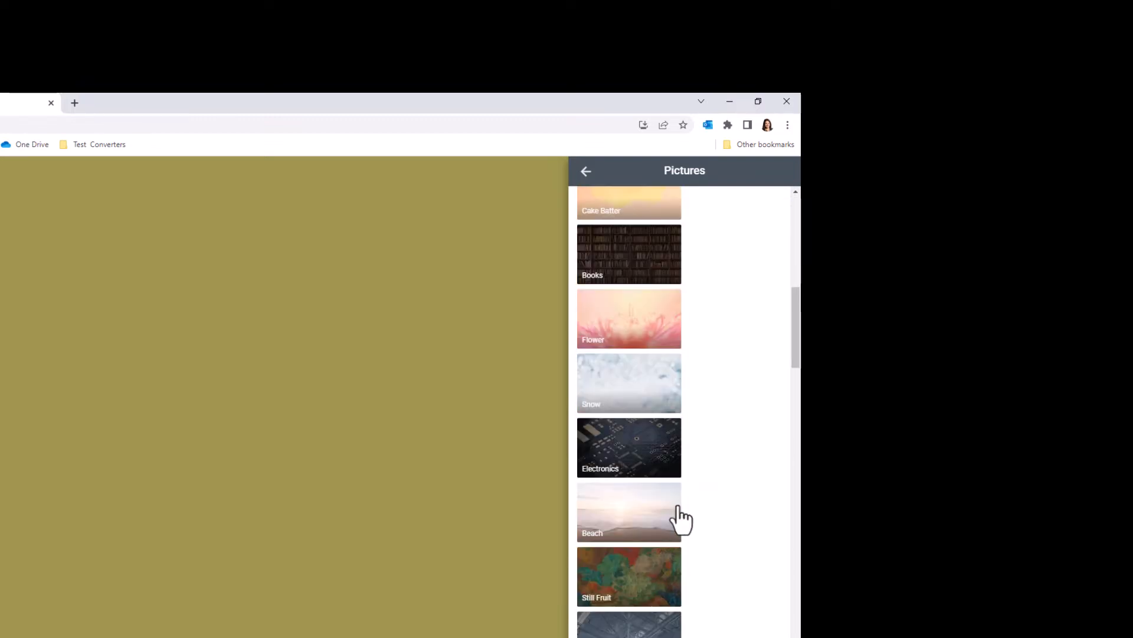
left_click(637, 515)
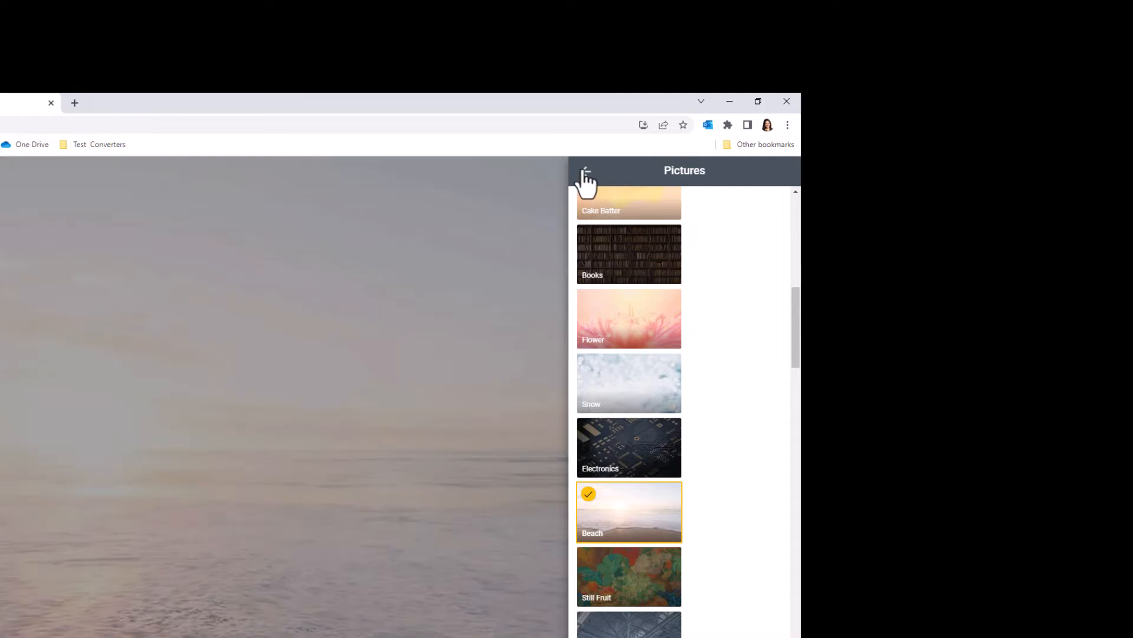
left_click(586, 171)
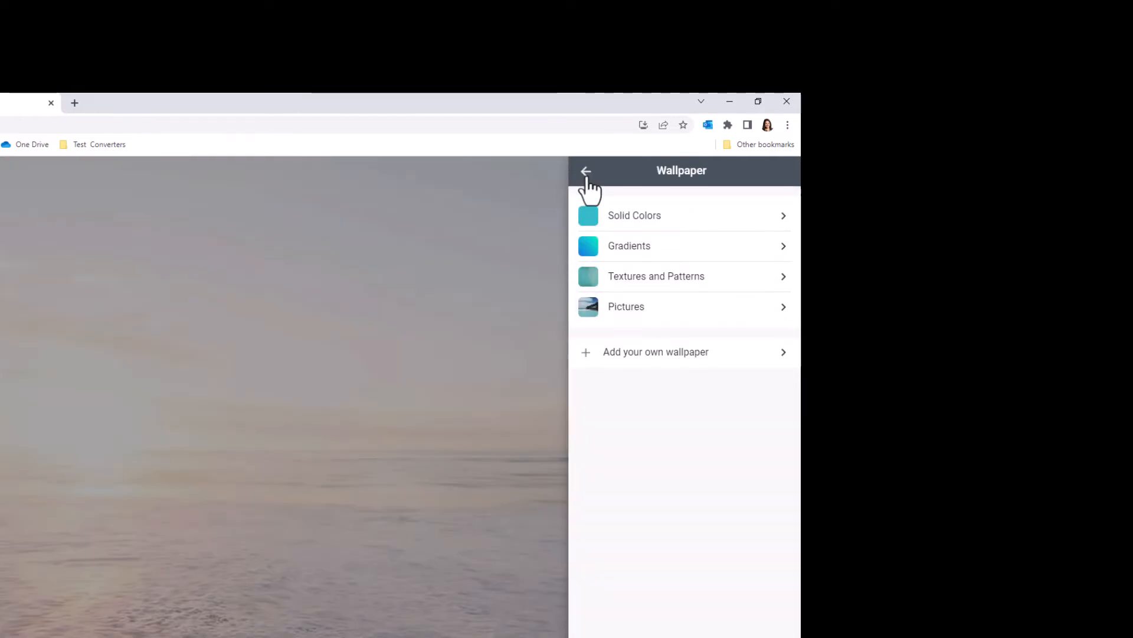
left_click(586, 175)
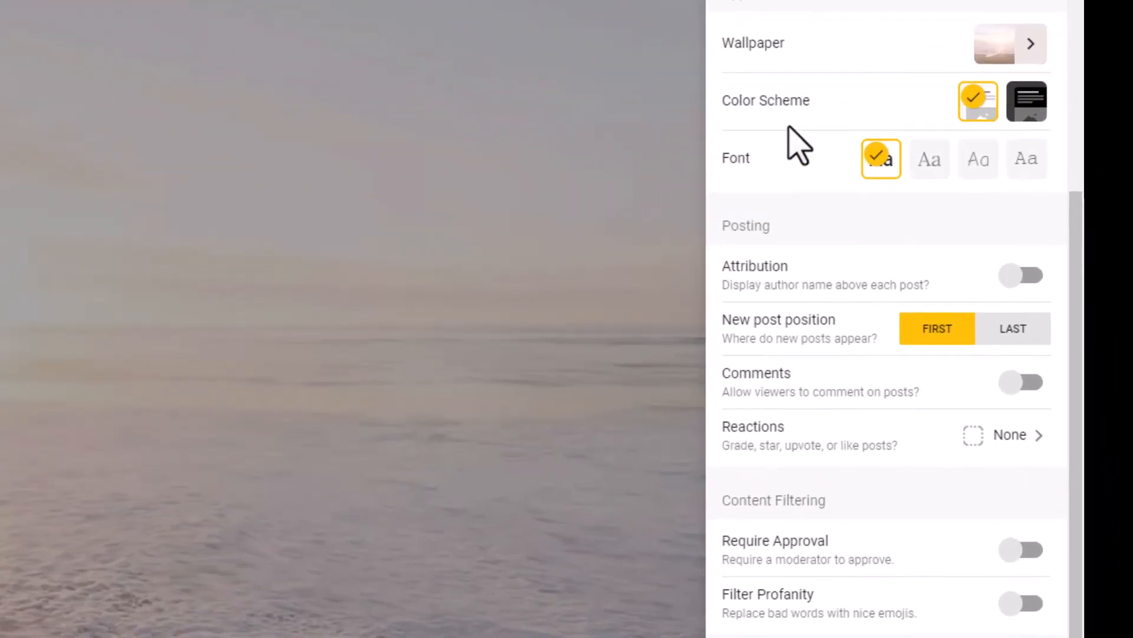
Try out the alternative fonts and set the padlet's font to the typewriter-style option.
left_click(931, 168)
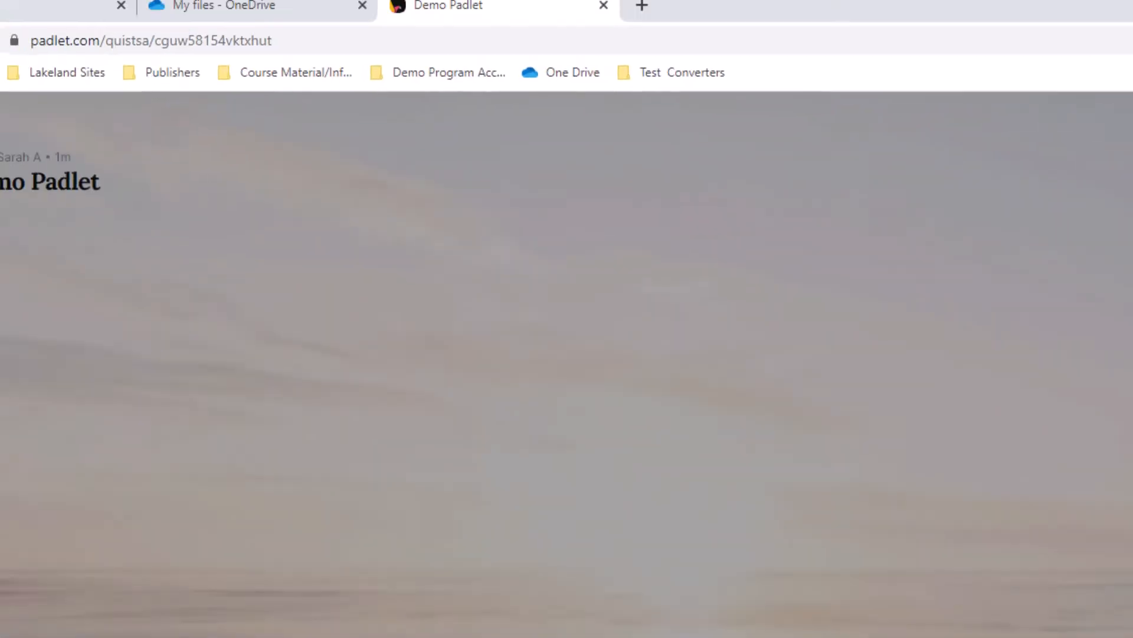
left_click(1053, 187)
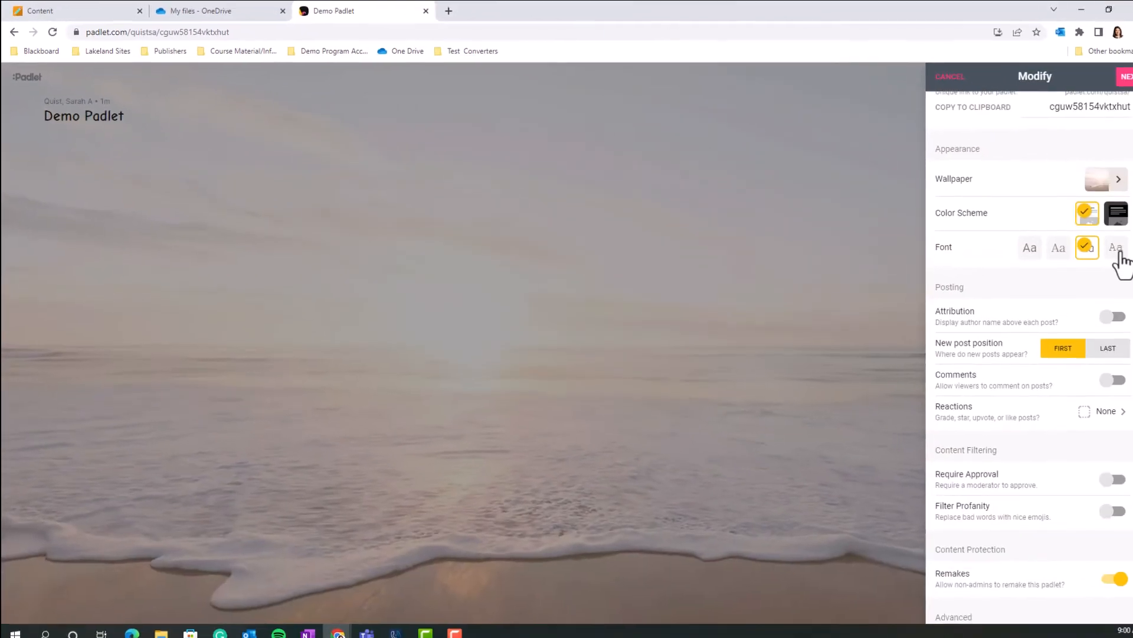
left_click(1117, 251)
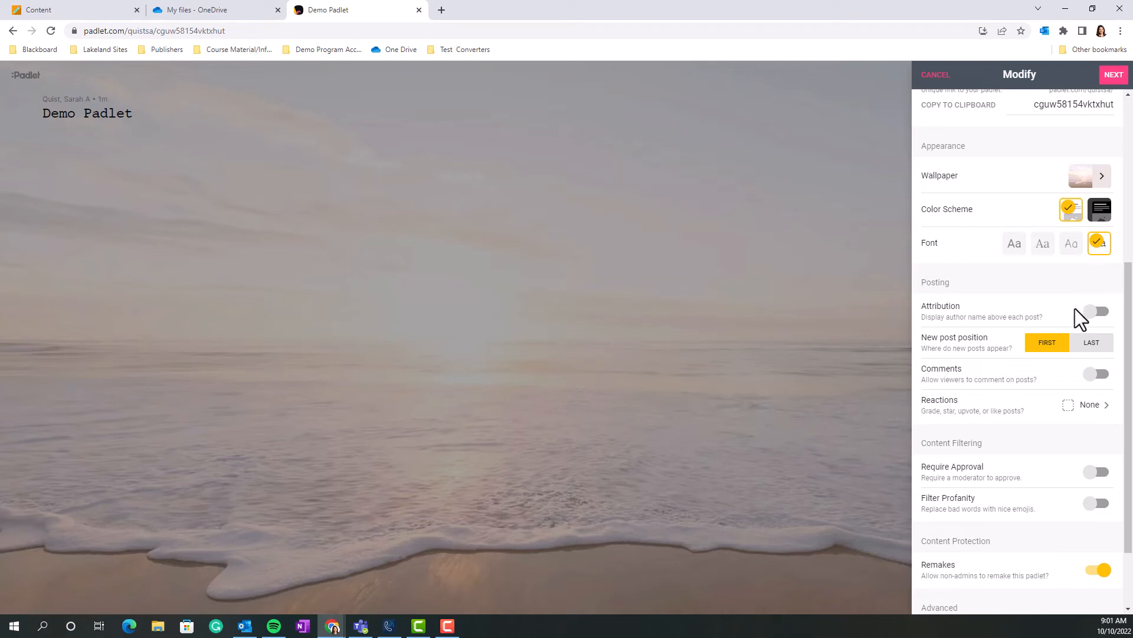
Turn on attribution and comments for the padlet's posts, and set the reactions to Vote.
scroll(951, 303, "down", 2)
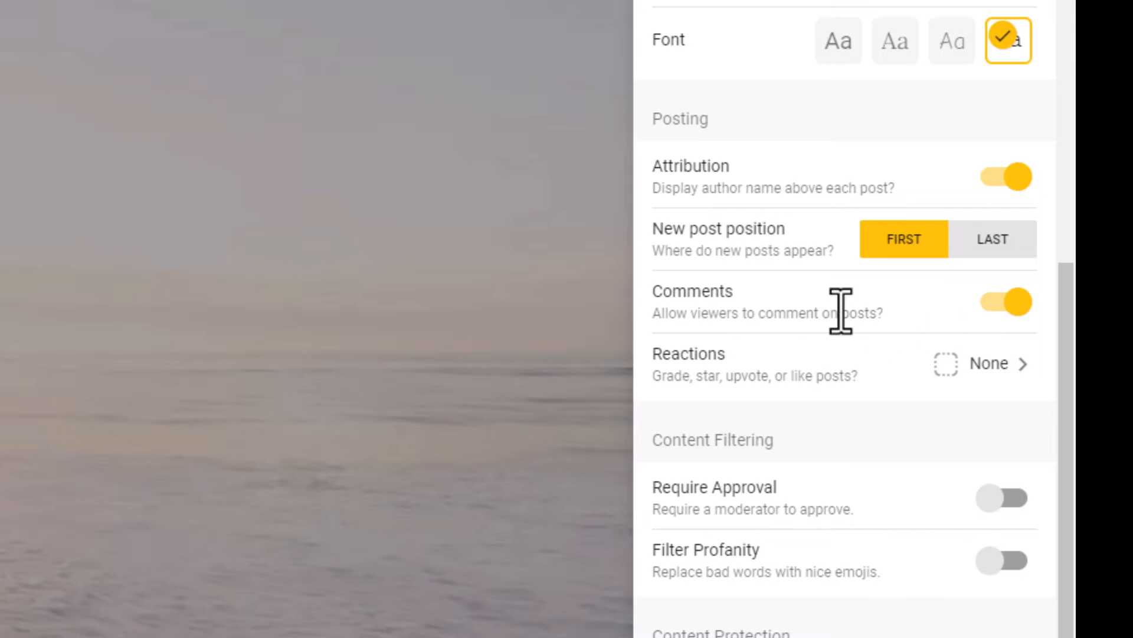
scroll(840, 308, "down", 1)
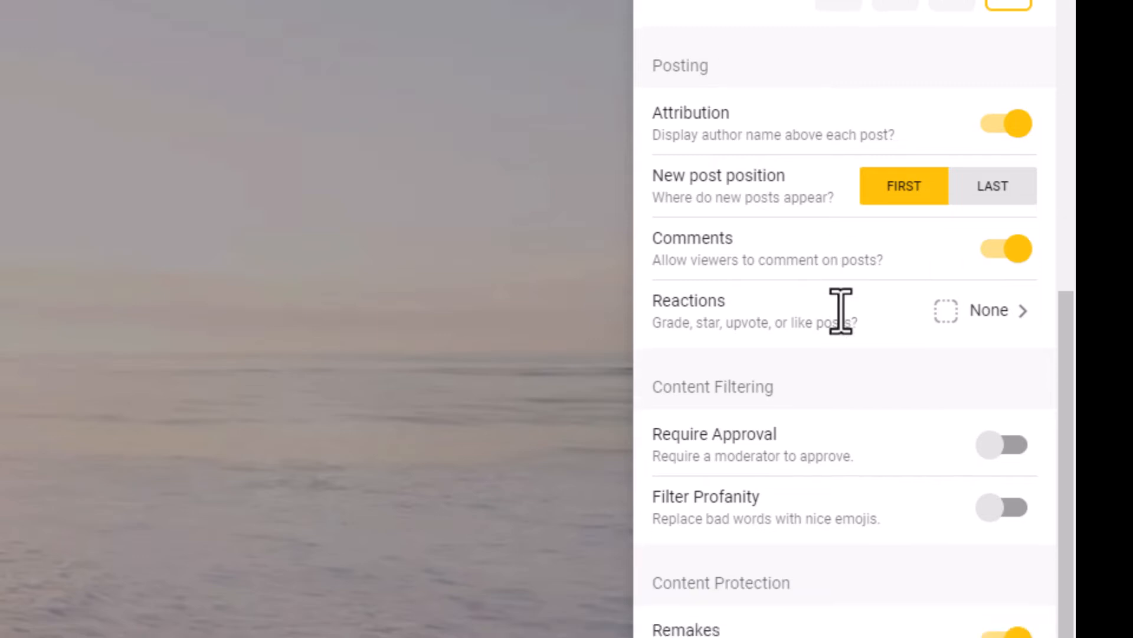
left_click(782, 310)
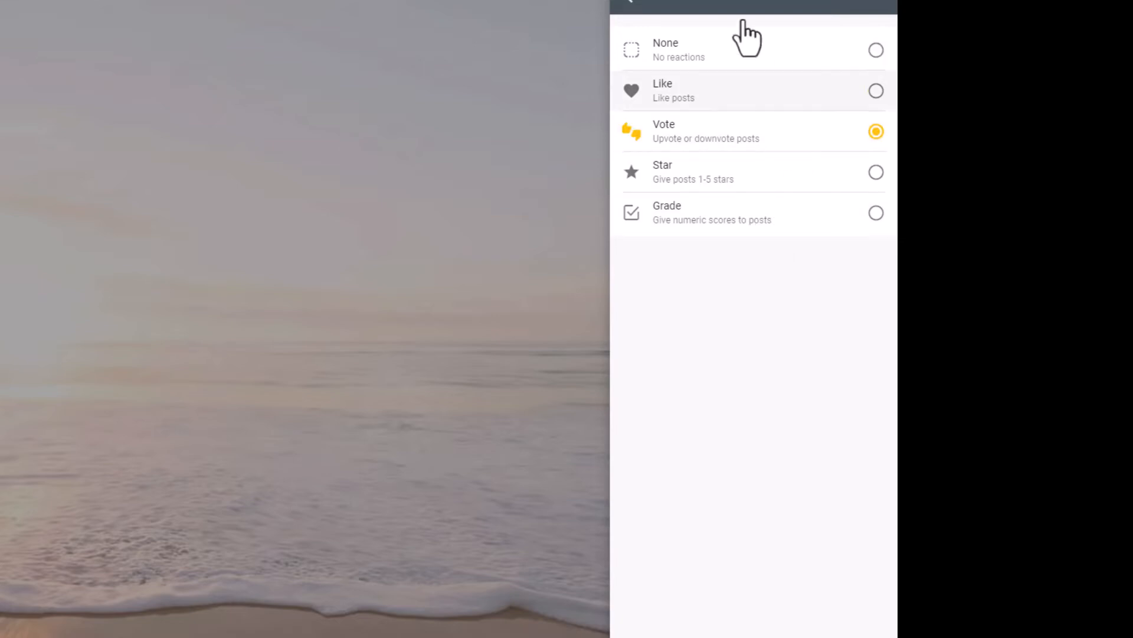
left_click(628, 7)
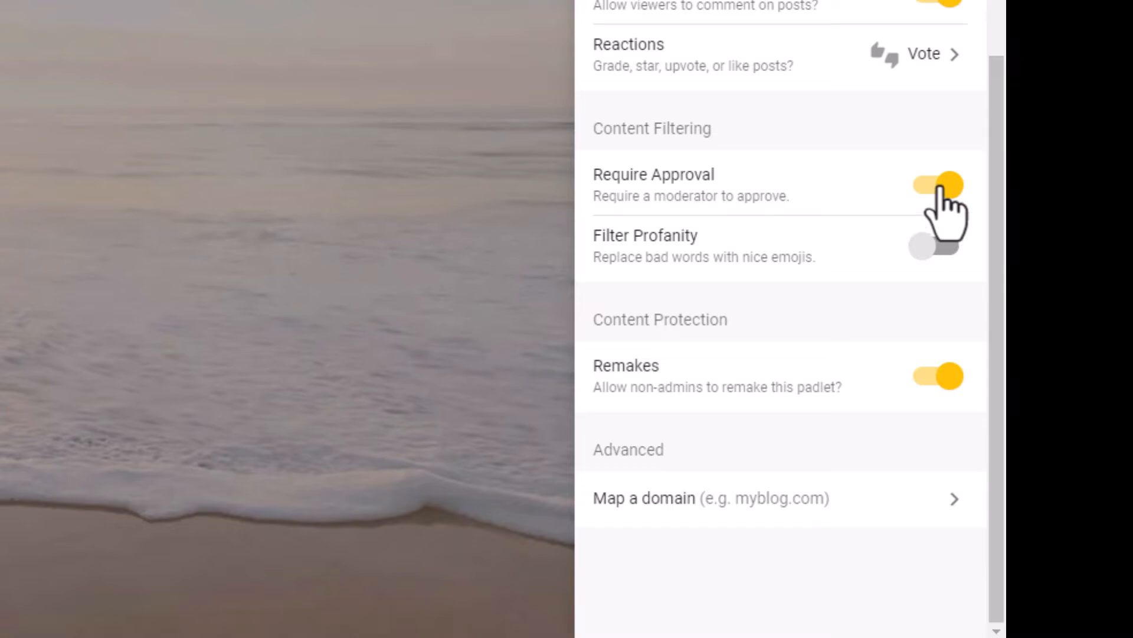
Switch off Require Approval, turn on Filter Profanity, and disallow remakes by non-admins.
left_click(939, 188)
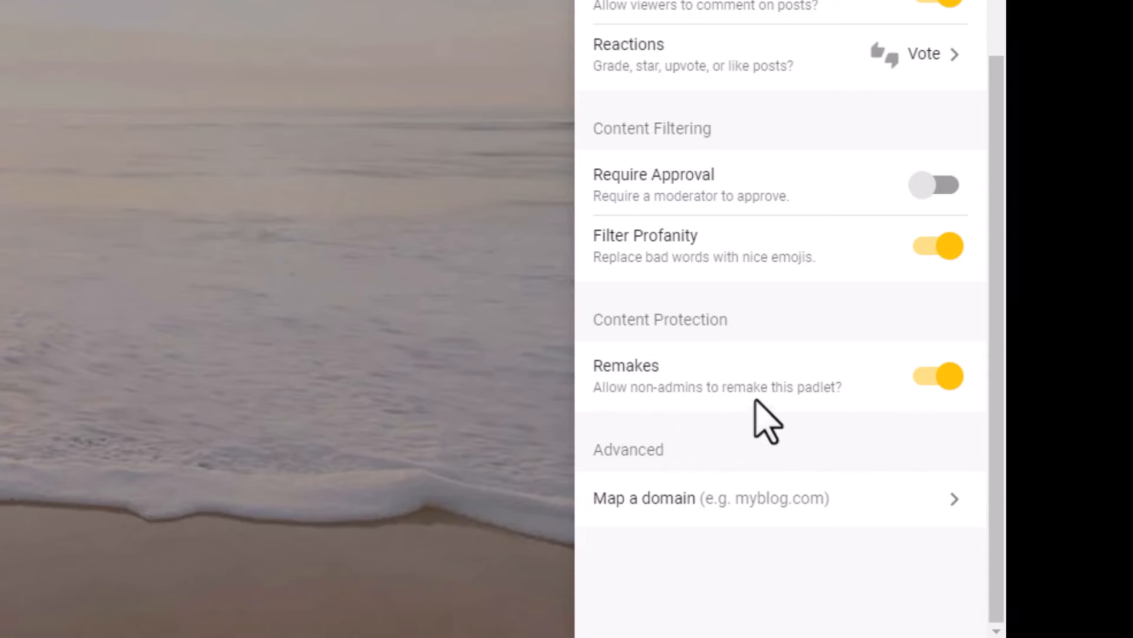
left_click(945, 383)
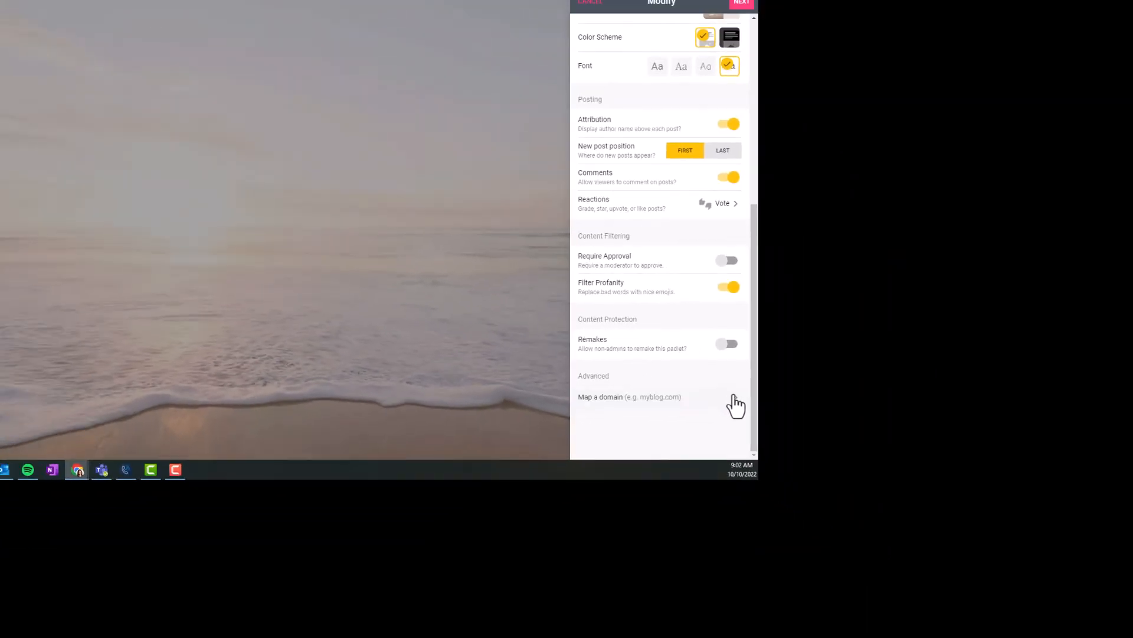
Examine the instructions for mapping a domain and review the padlet's settings from title to posting options.
left_click(953, 514)
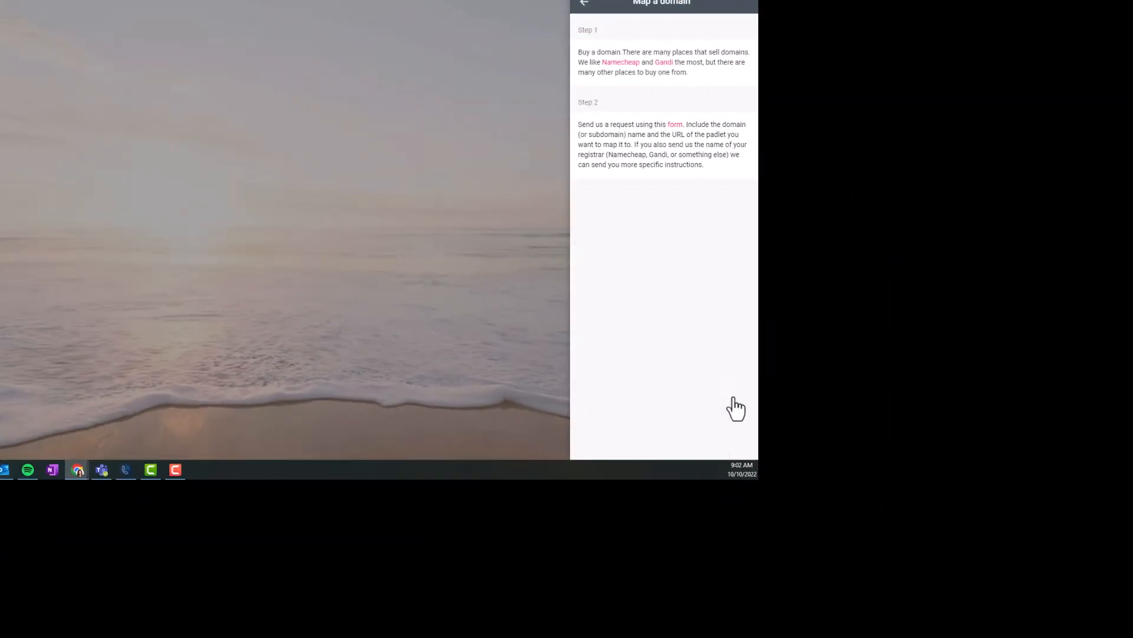
left_click(585, 4)
scroll(649, 258, "up", 6)
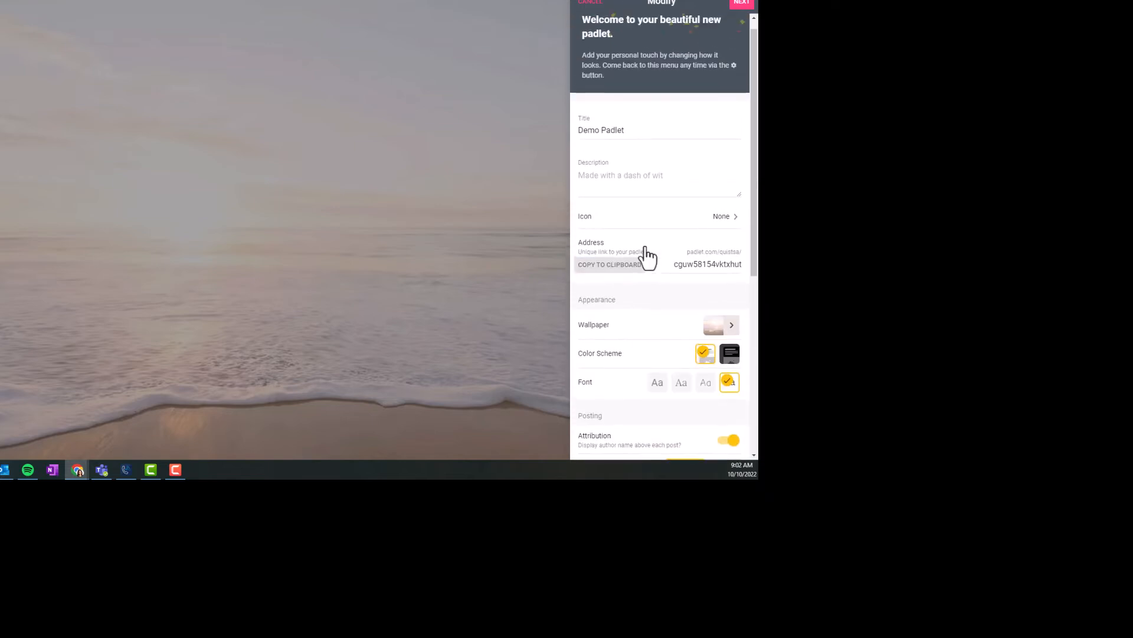
scroll(653, 220, "down", 5)
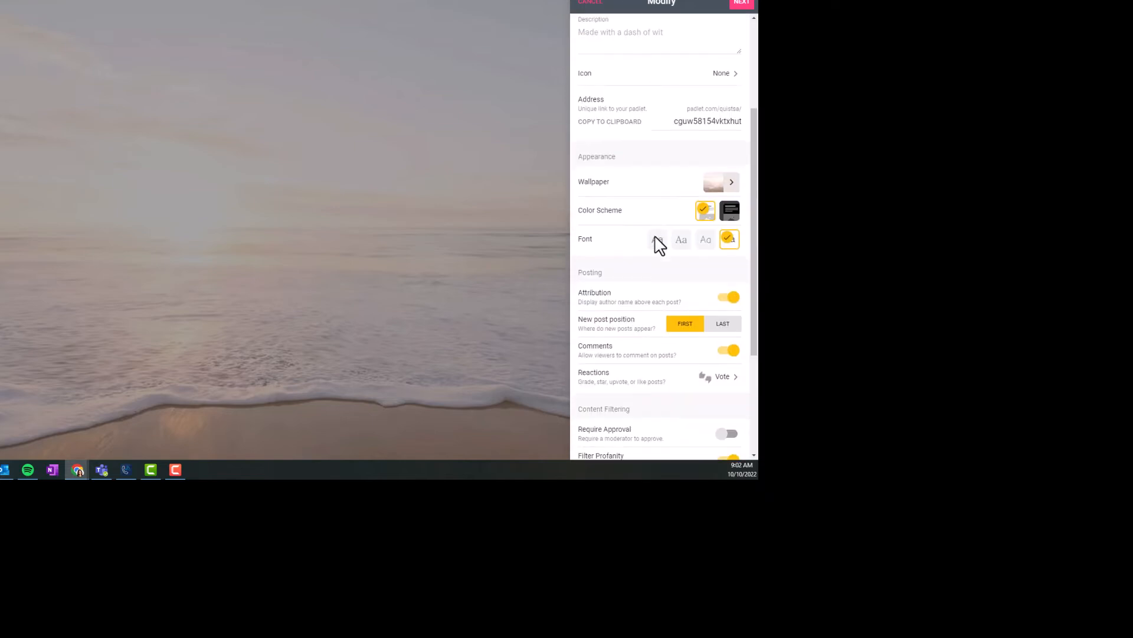
scroll(661, 260, "up", 5)
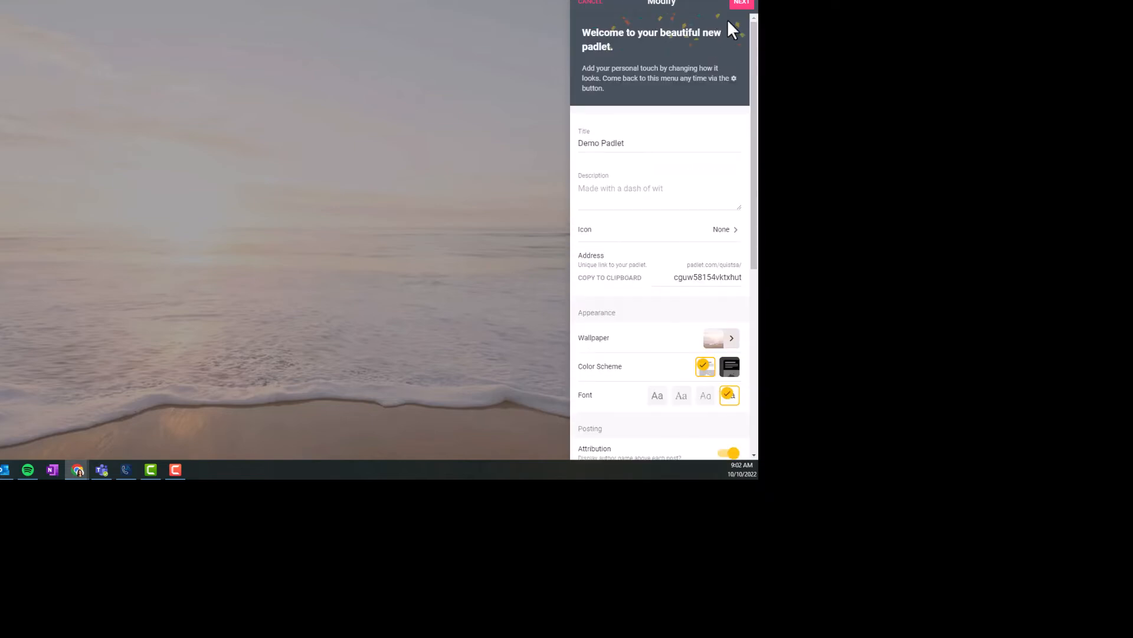
Finish the padlet's setup and open a new blank post on the wall.
left_click(740, 5)
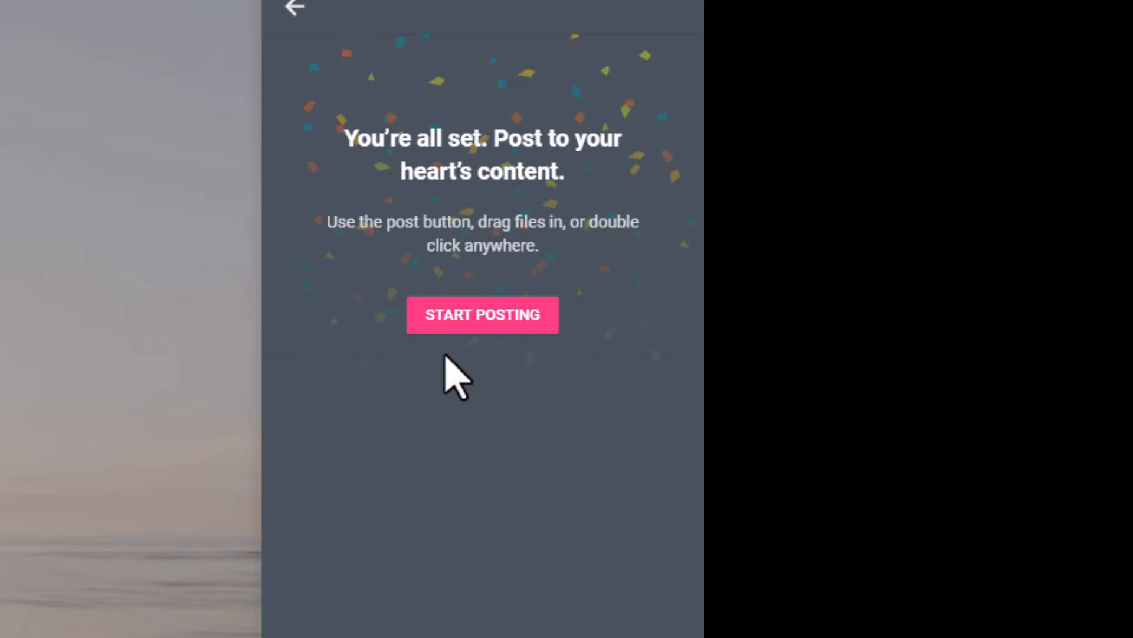
left_click(472, 318)
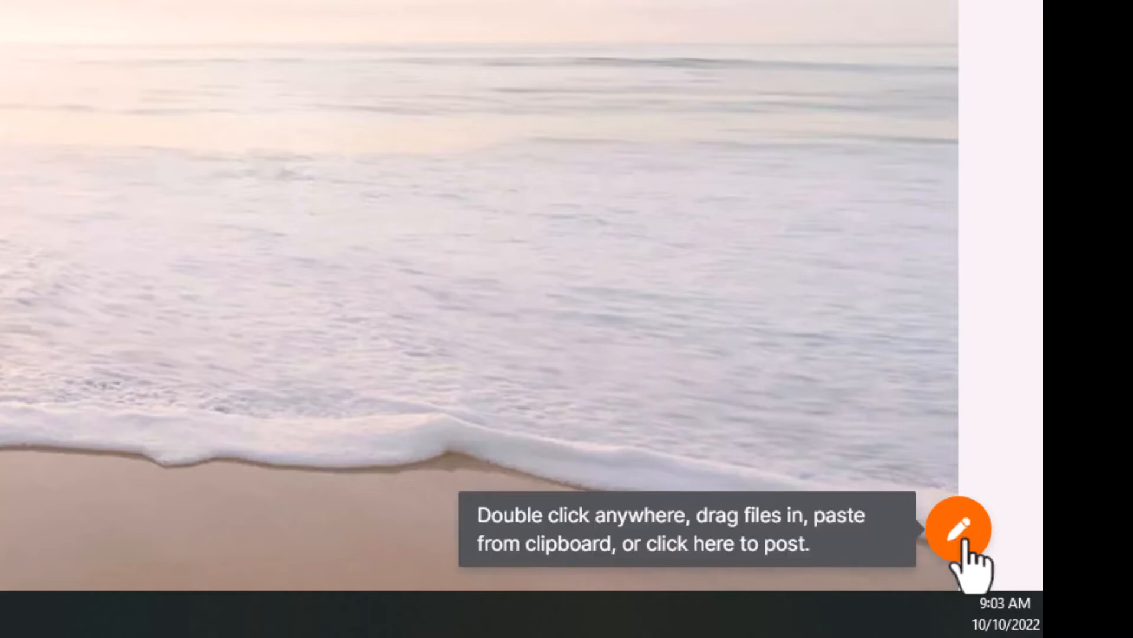
left_click(959, 528)
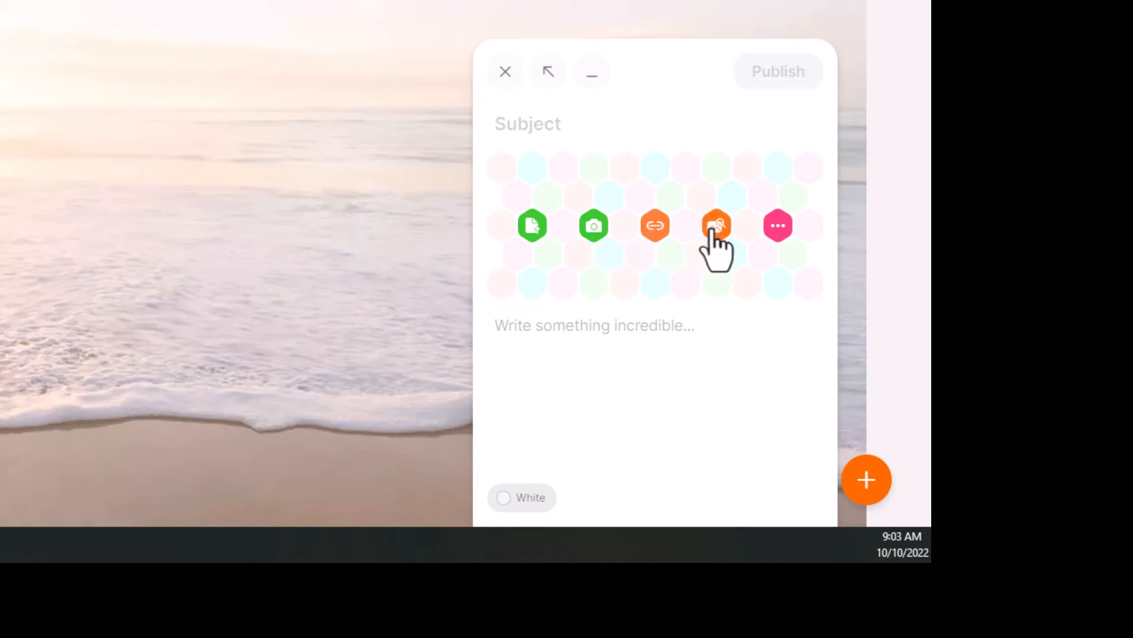
Search for "demo" among the post's attachment sources and attach The Demo Group's keyboard image with coloured DEMO keys.
left_click(778, 231)
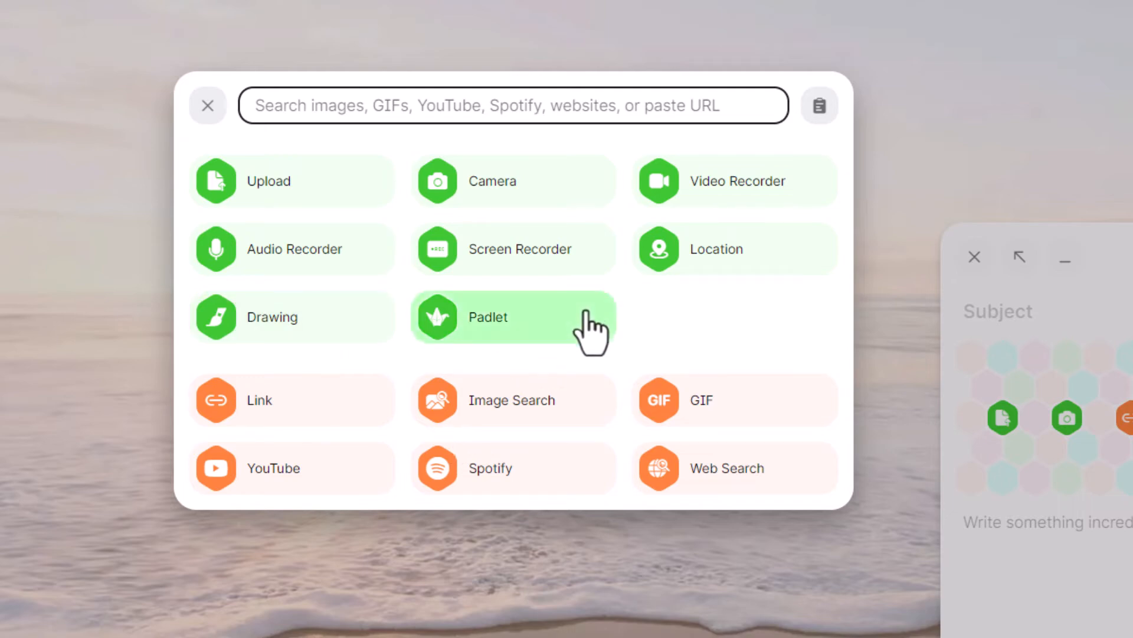
left_click(495, 409)
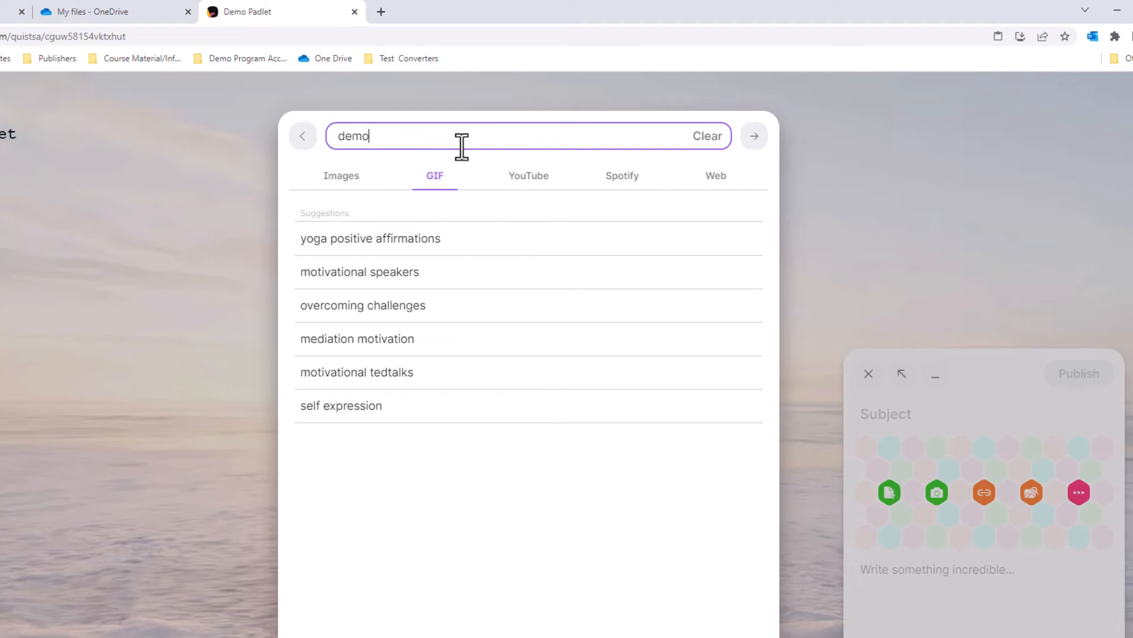
key("Return")
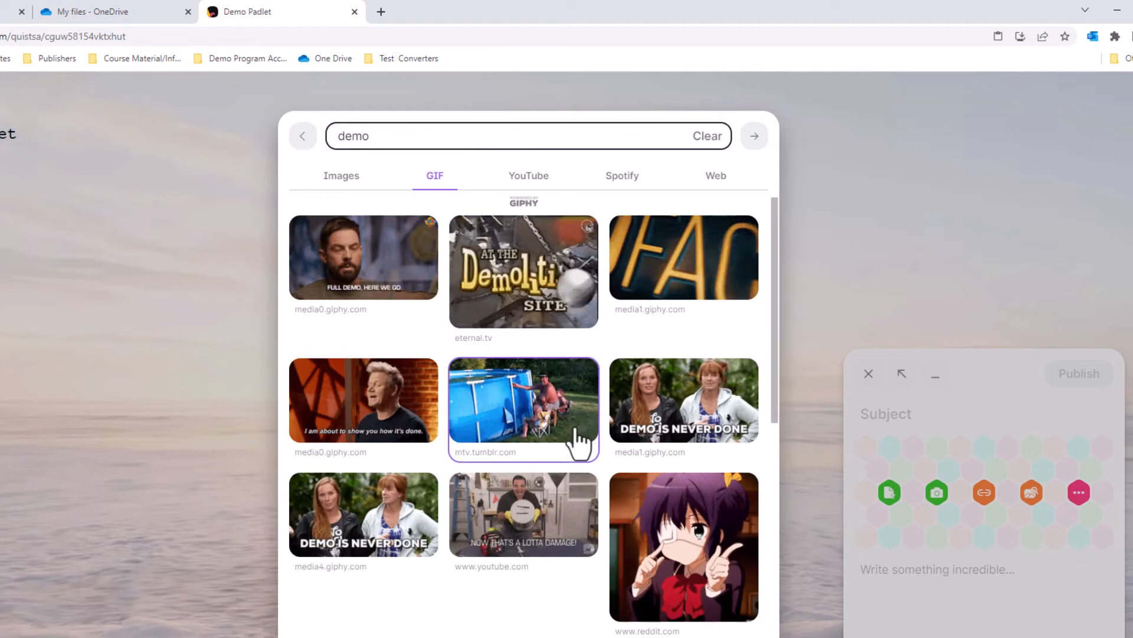
left_click(349, 184)
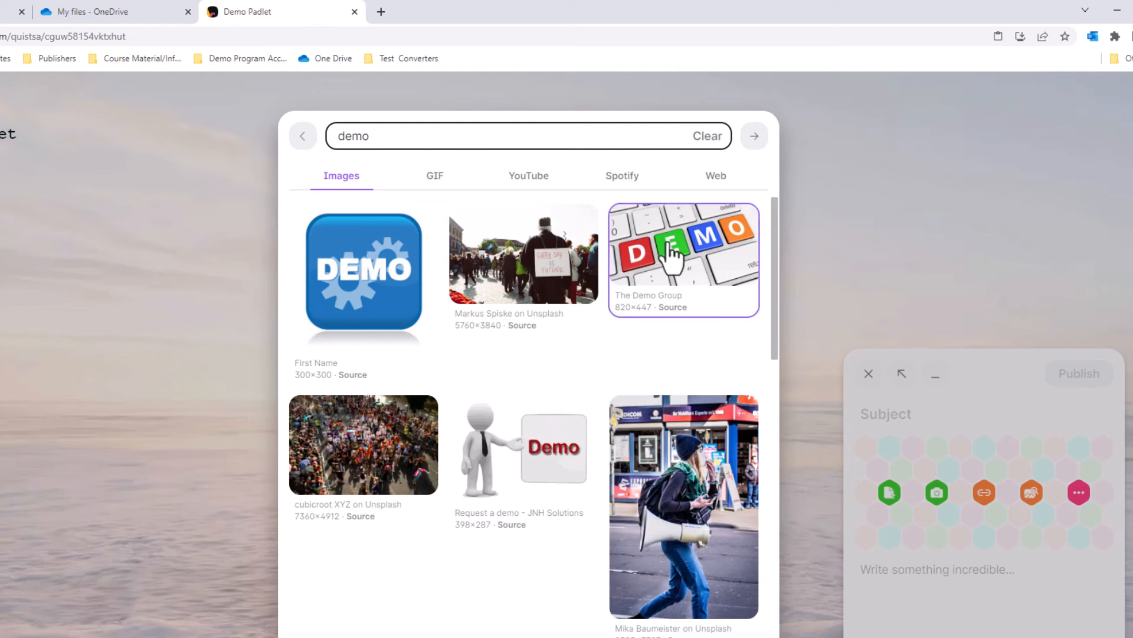
left_click(670, 245)
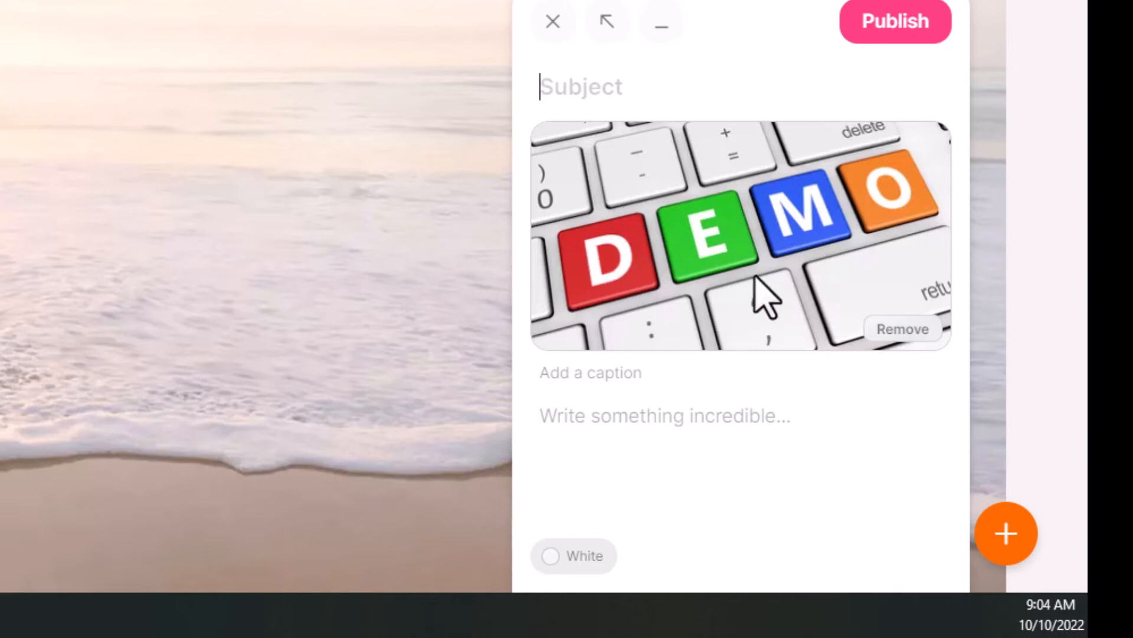
Write "This is a demo." as the post's body text and give the post the subject "DEMO PICTURE".
left_click(716, 417)
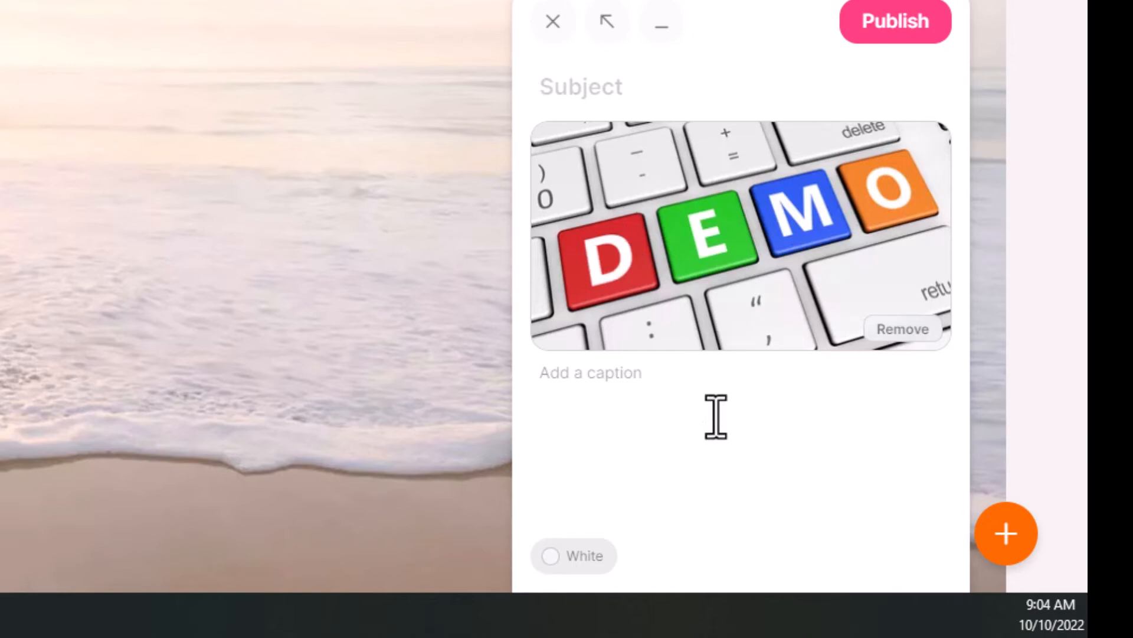
type("This ")
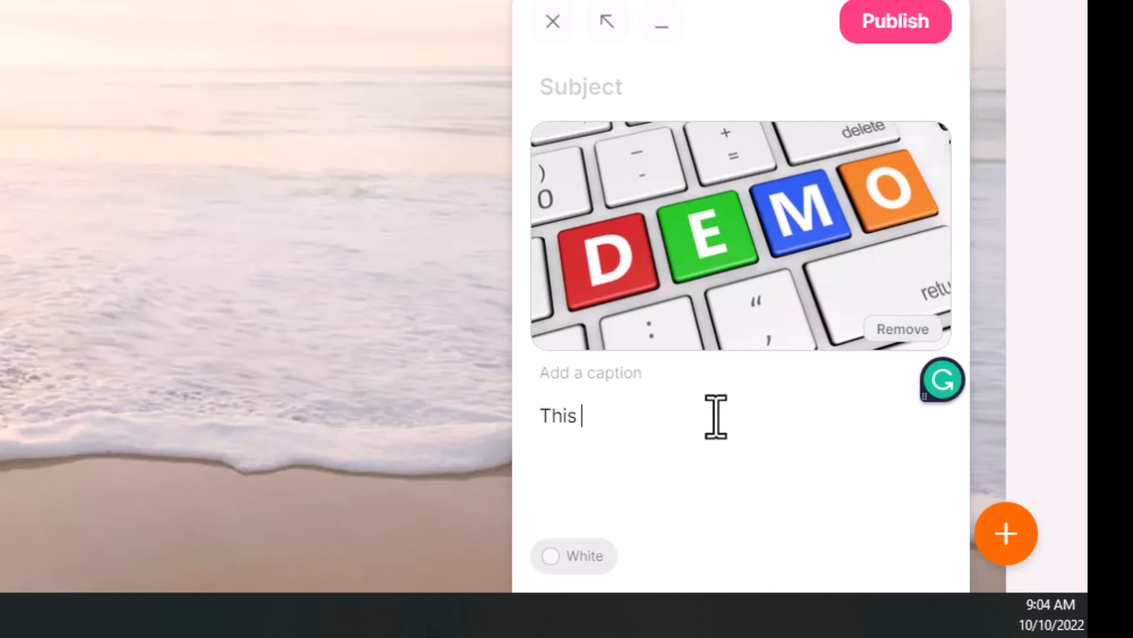
type("is a demo")
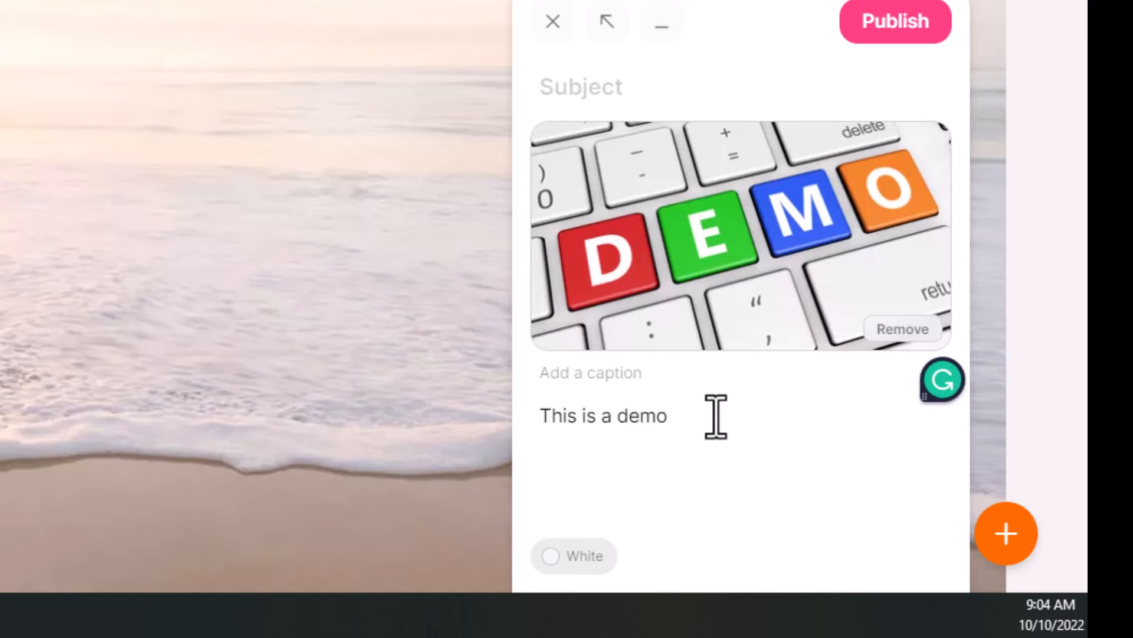
type(".")
type("DEMO ")
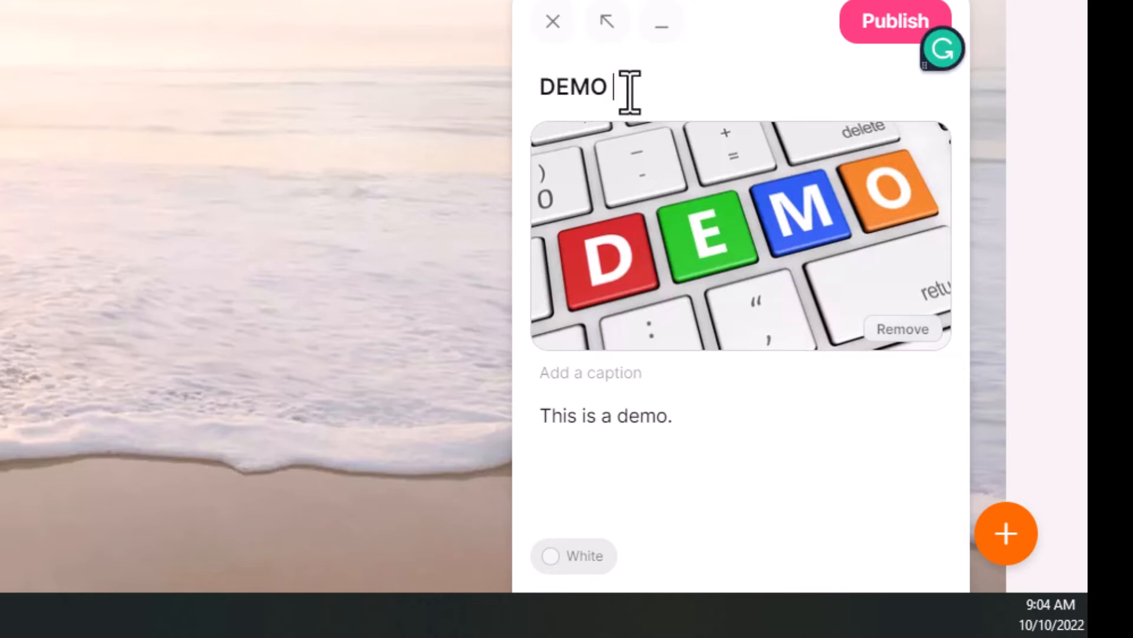
type("PICTURE")
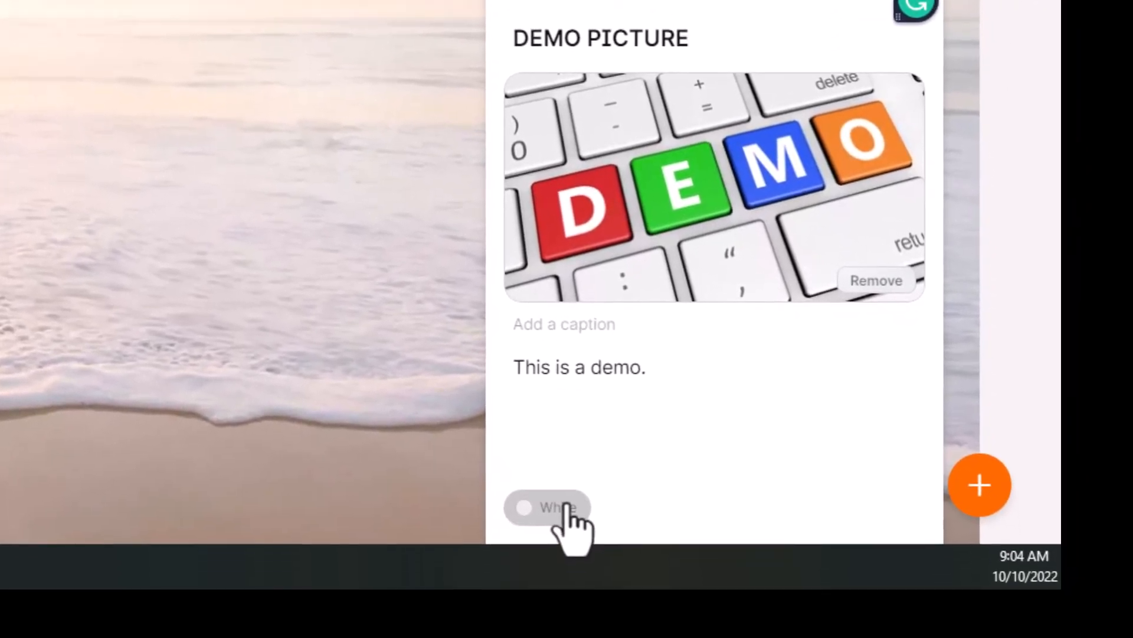
Set the post's color to Purple and publish it to the wall.
left_click(568, 507)
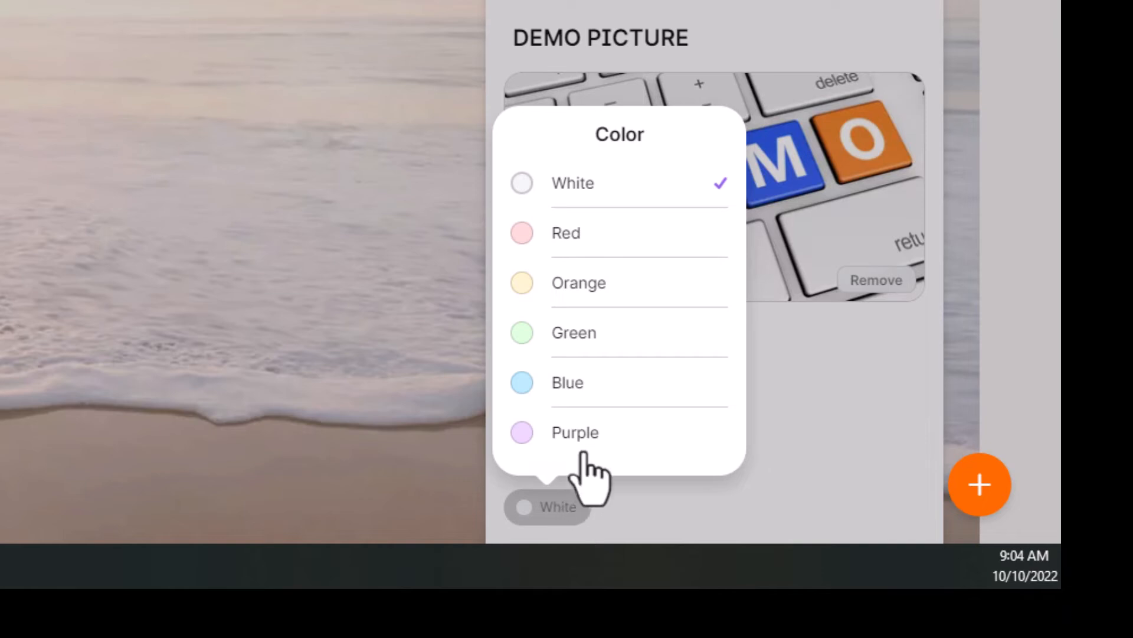
left_click(584, 431)
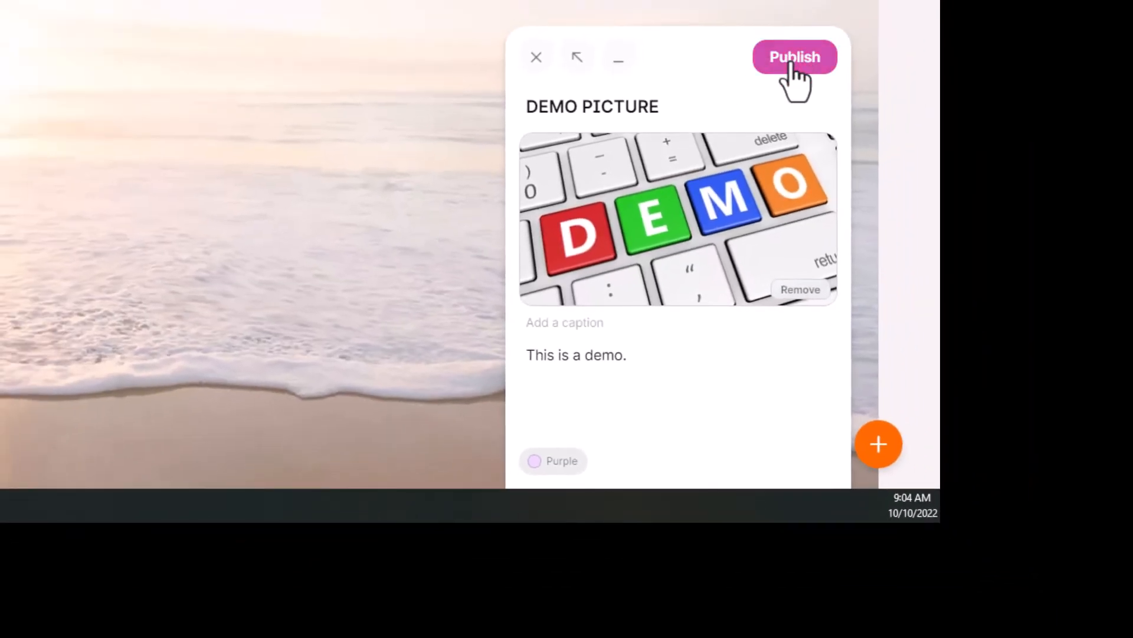
left_click(794, 59)
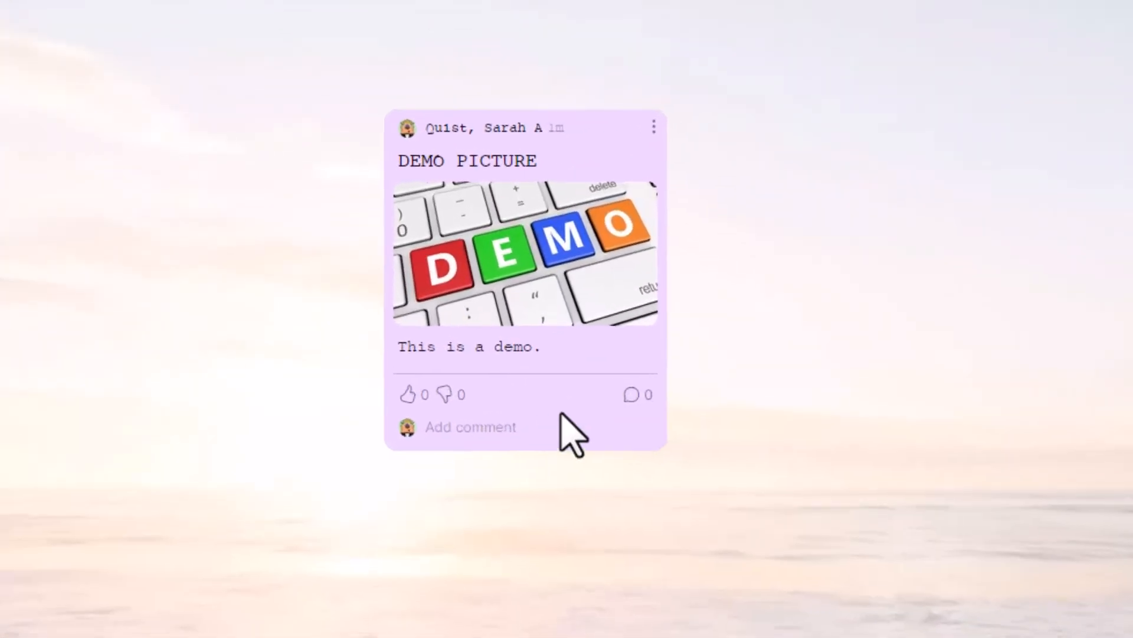
Examine the actions available for the published DEMO PICTURE post, such as editing, duplicating and transferring.
left_click(521, 308)
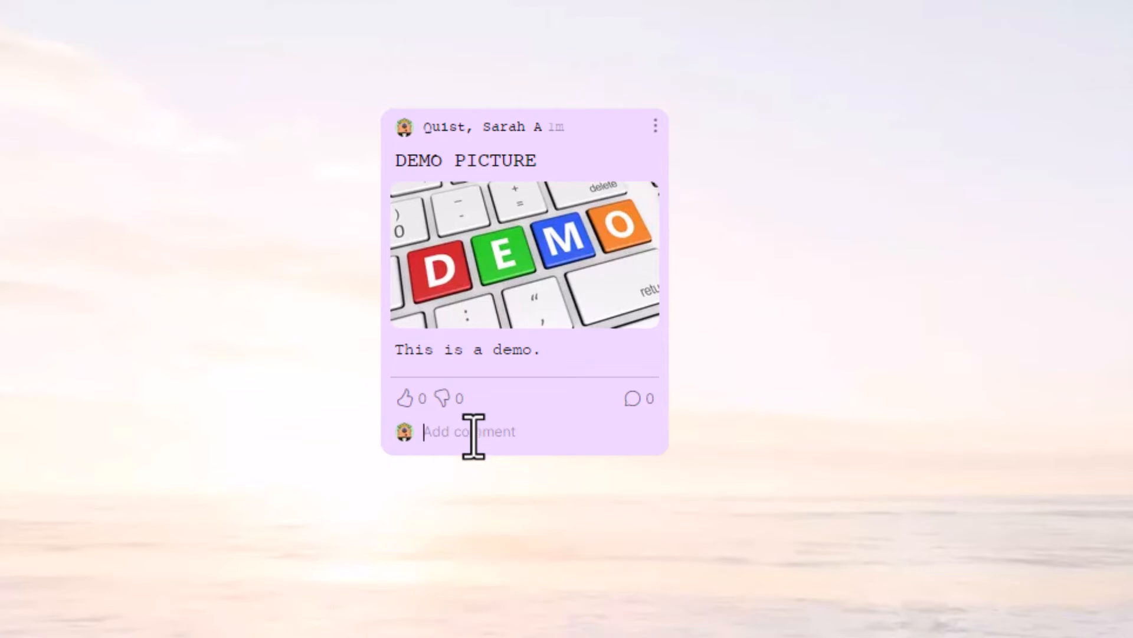
left_click(655, 127)
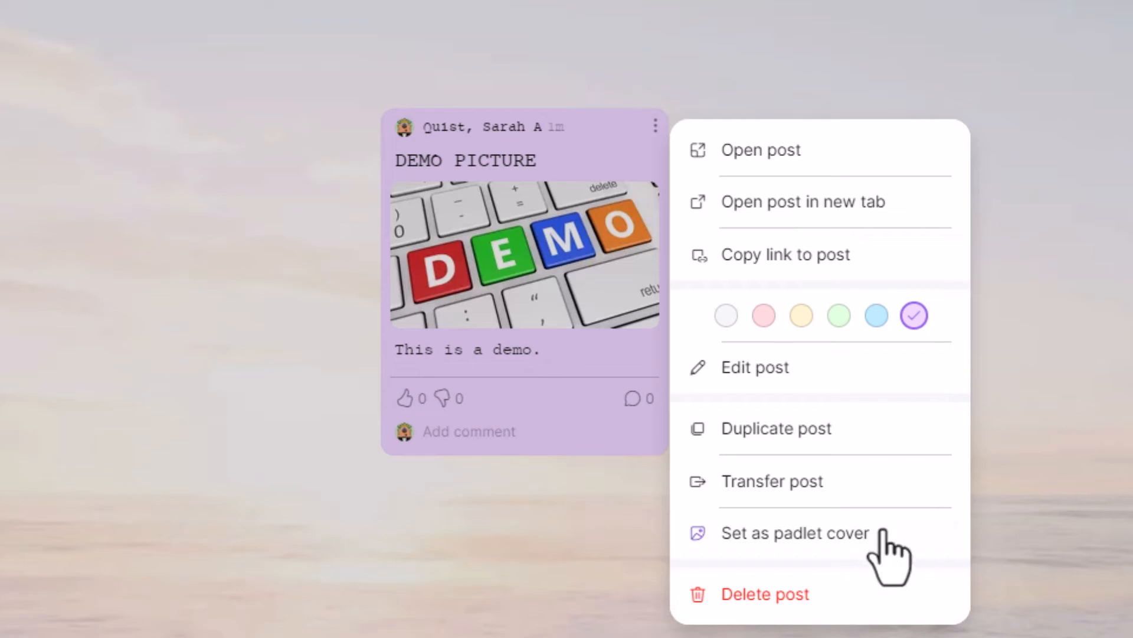
key("Escape")
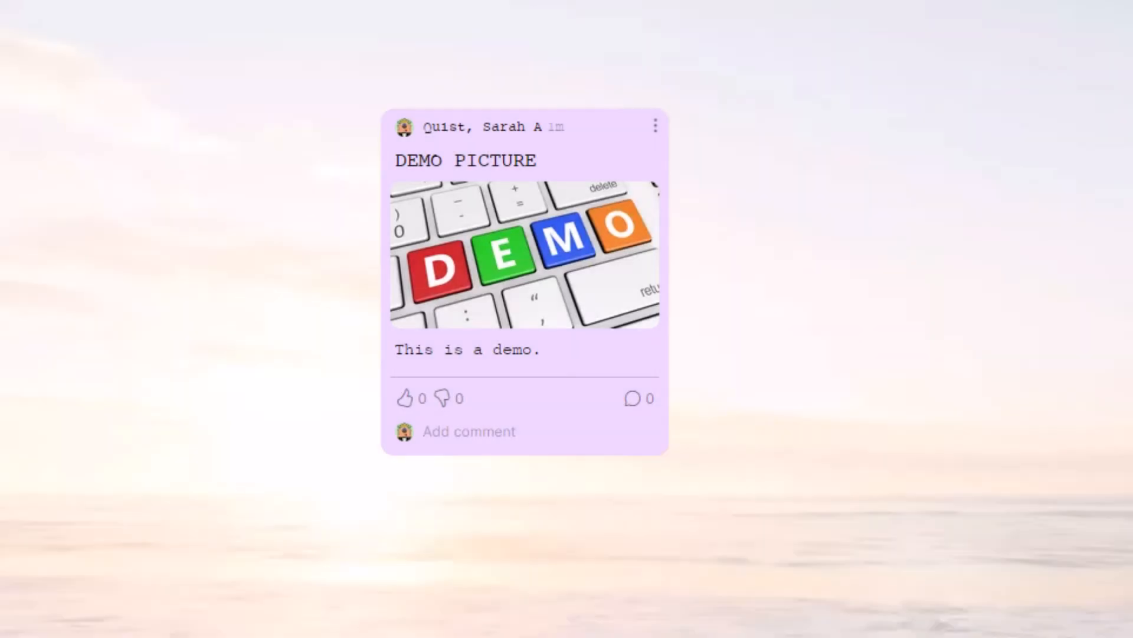
left_click(656, 126)
left_click(444, 458)
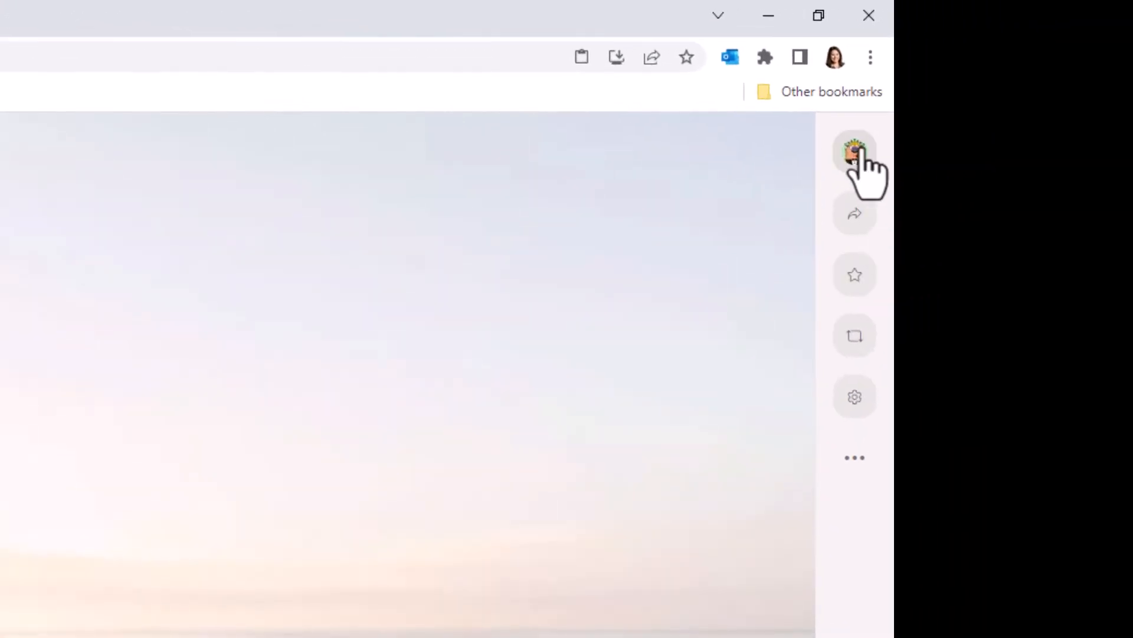
Review the account options and the padlet's sharing, privacy and export choices.
left_click(862, 155)
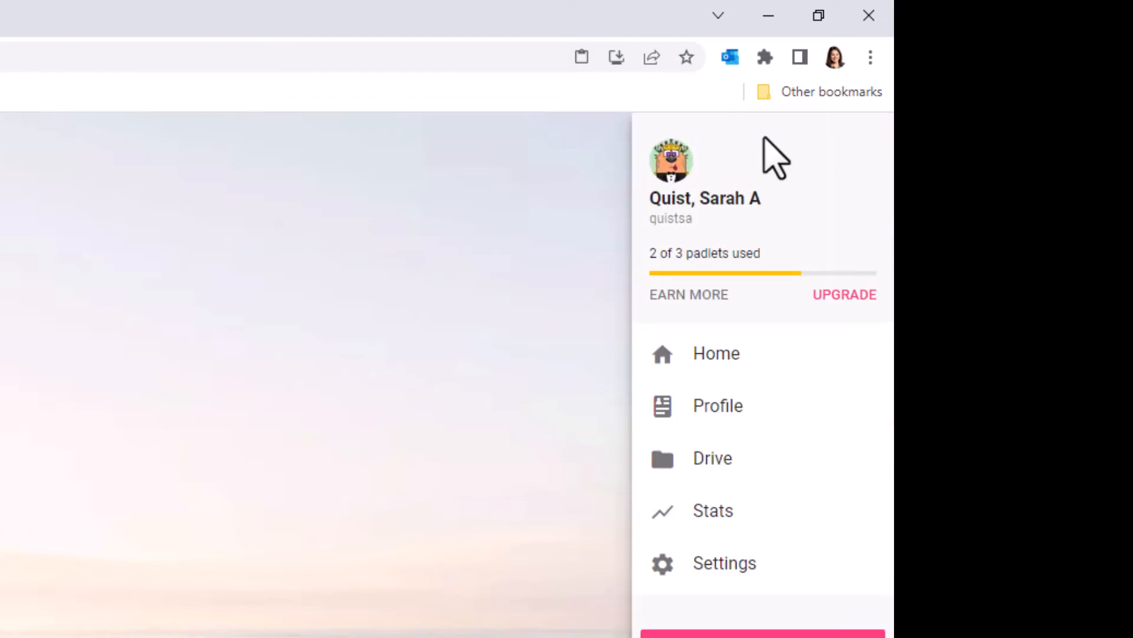
left_click(517, 531)
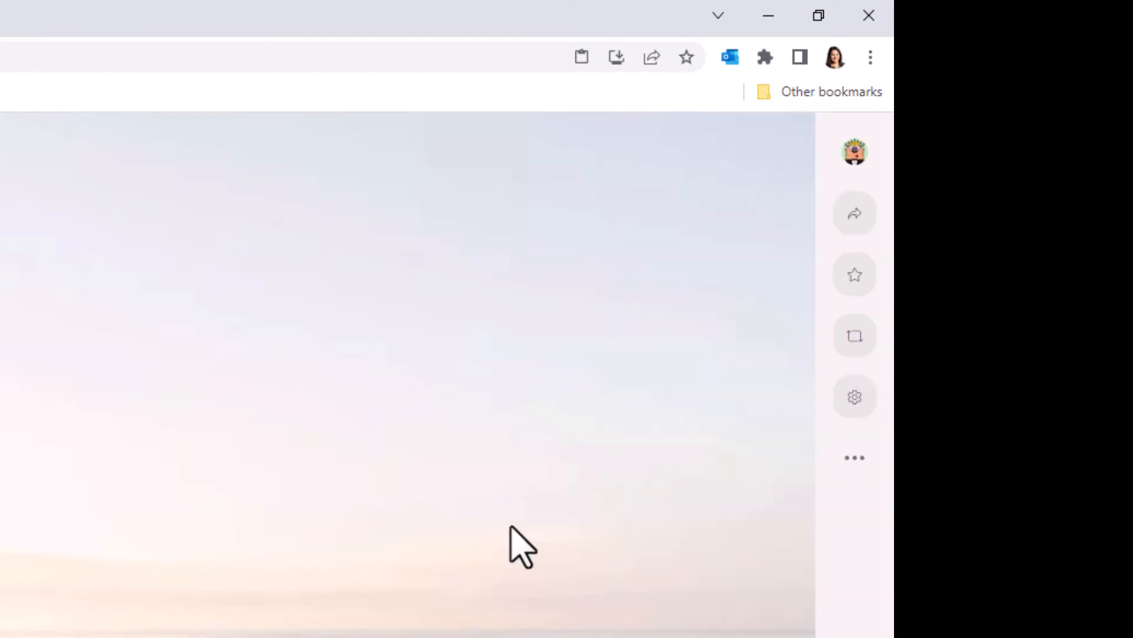
left_click(860, 213)
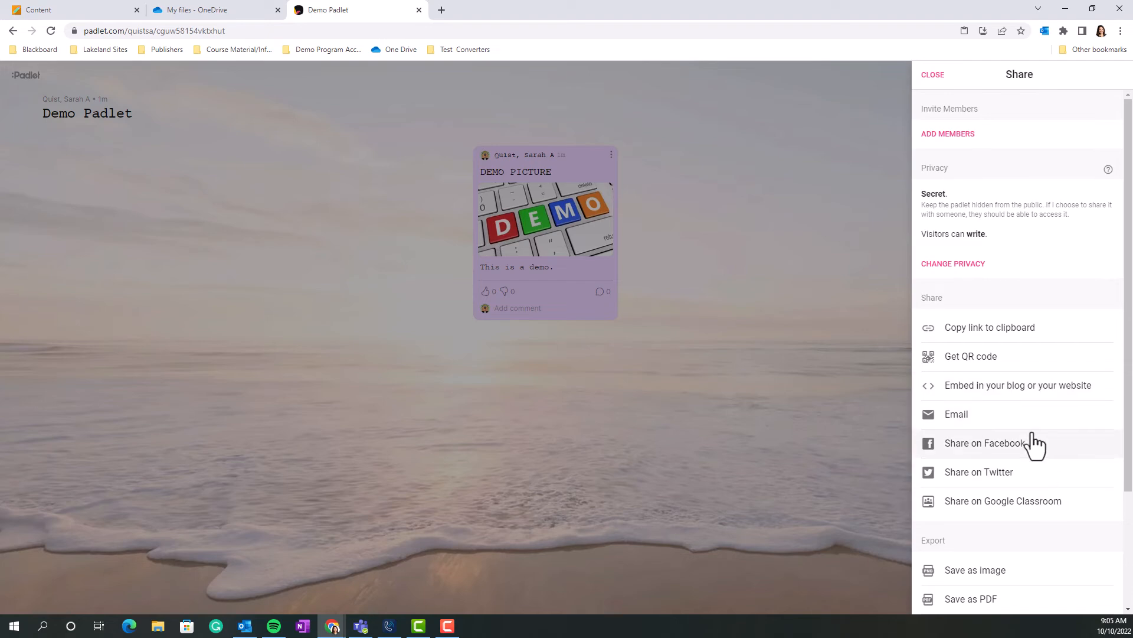
scroll(1035, 467, "down", 2)
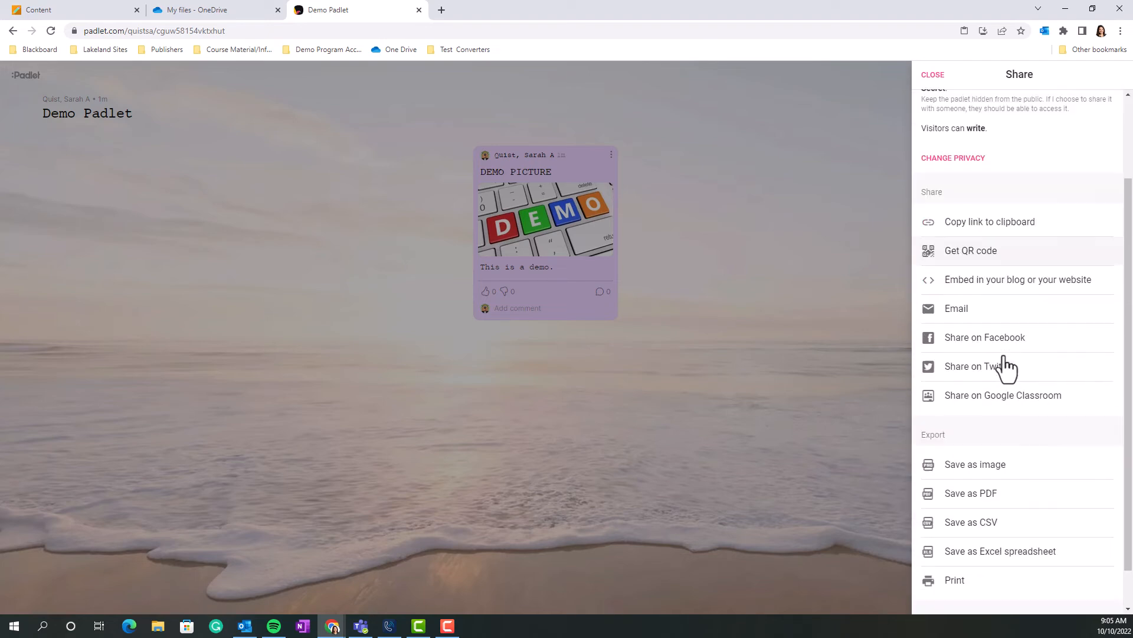
scroll(1009, 401, "down", 1)
scroll(1033, 374, "up", 3)
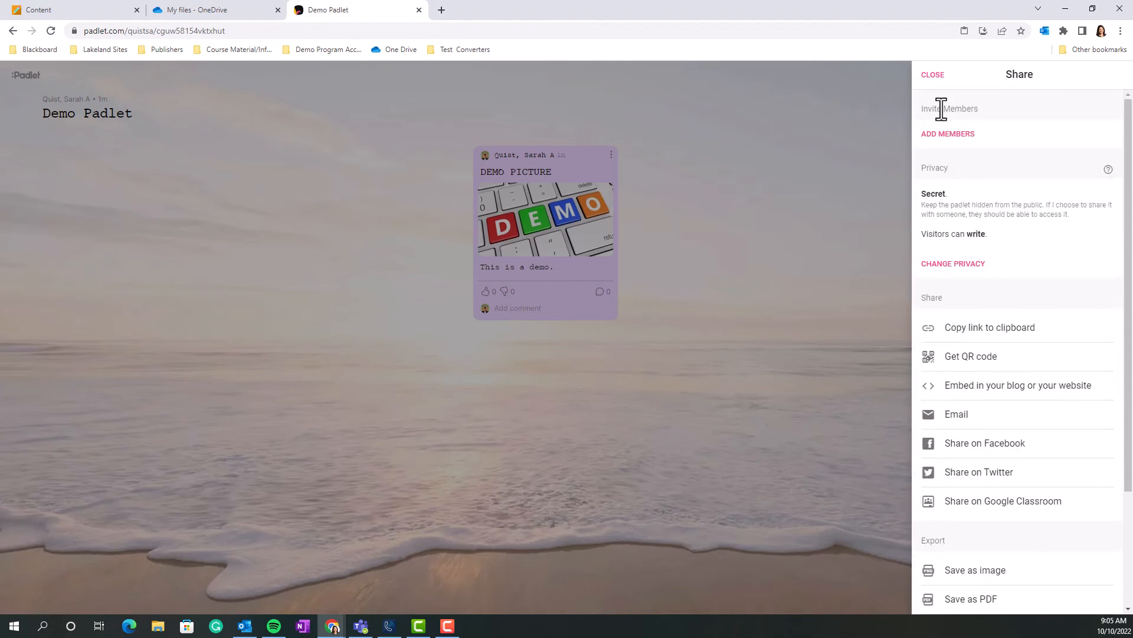
left_click(933, 75)
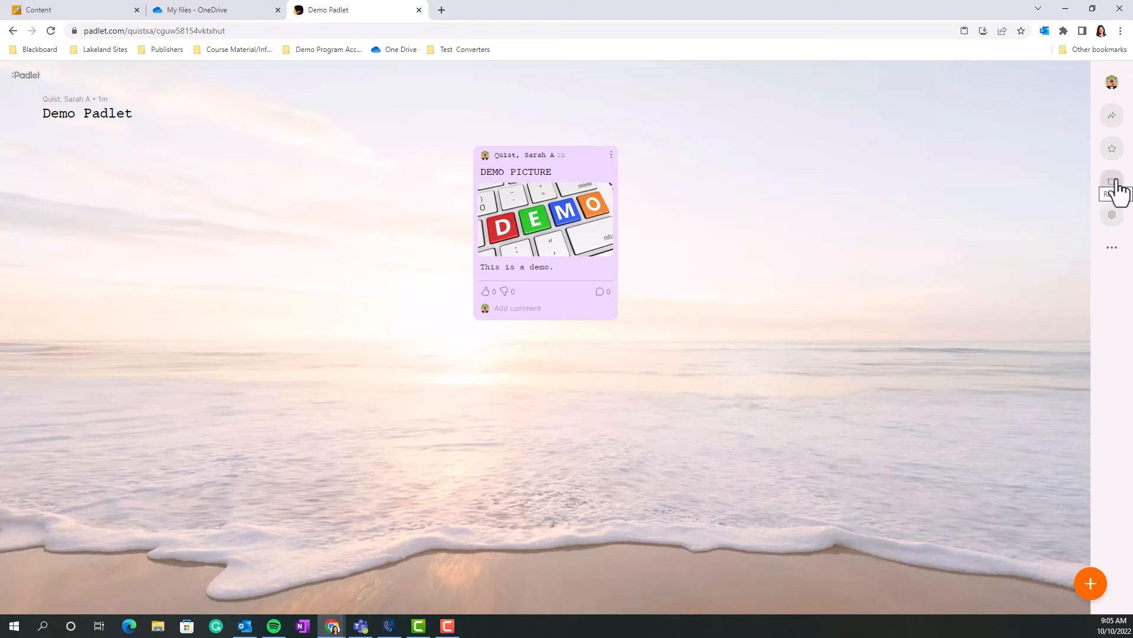
Change the padlet's reactions to Star in its settings and save the modification.
left_click(1114, 218)
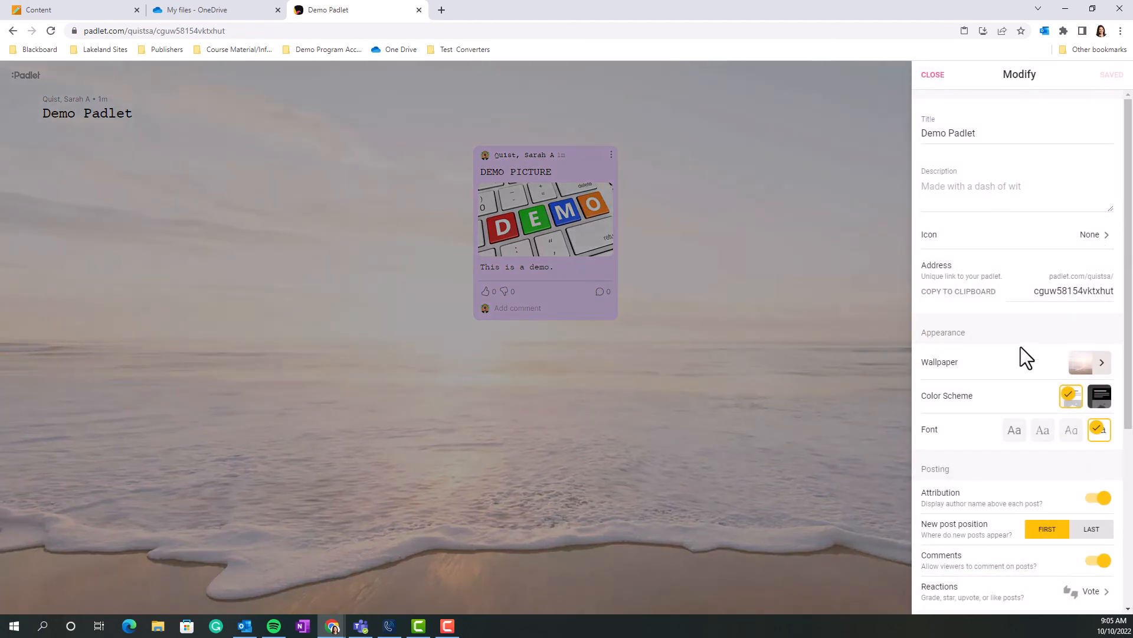
scroll(1021, 346, "down", 5)
scroll(1014, 343, "up", 5)
scroll(1015, 339, "down", 2)
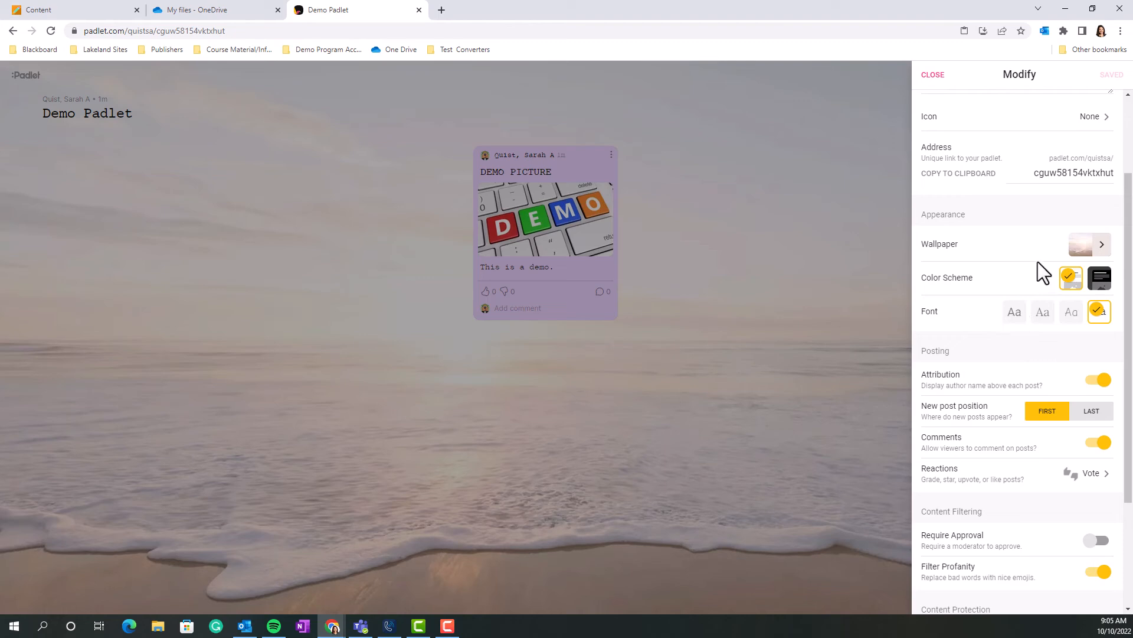
scroll(1010, 440, "down", 1)
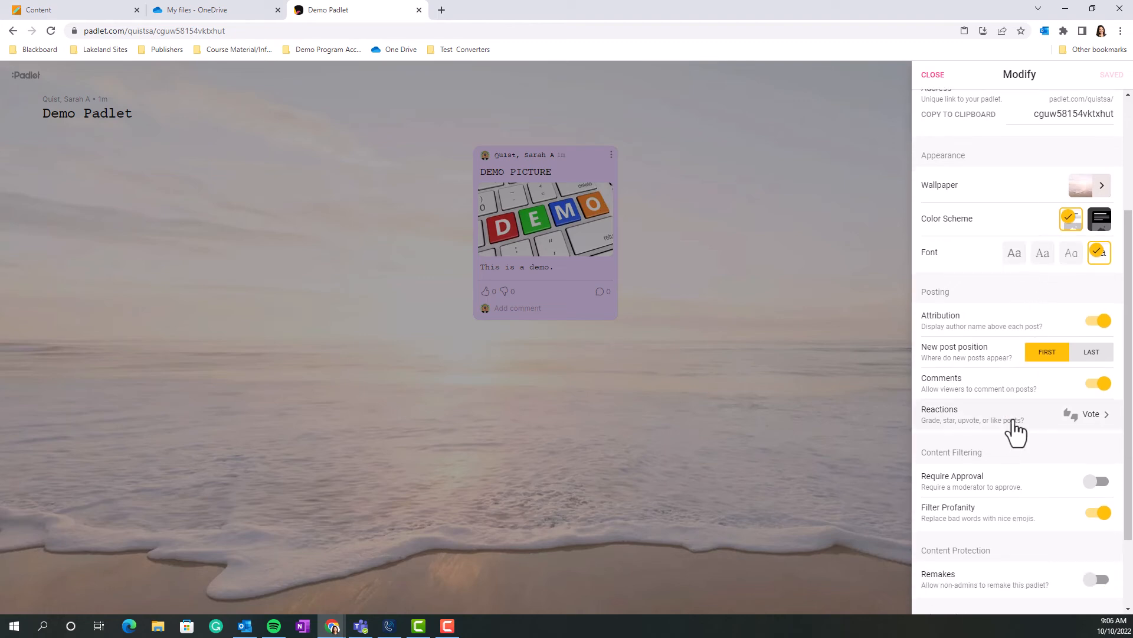
left_click(1010, 426)
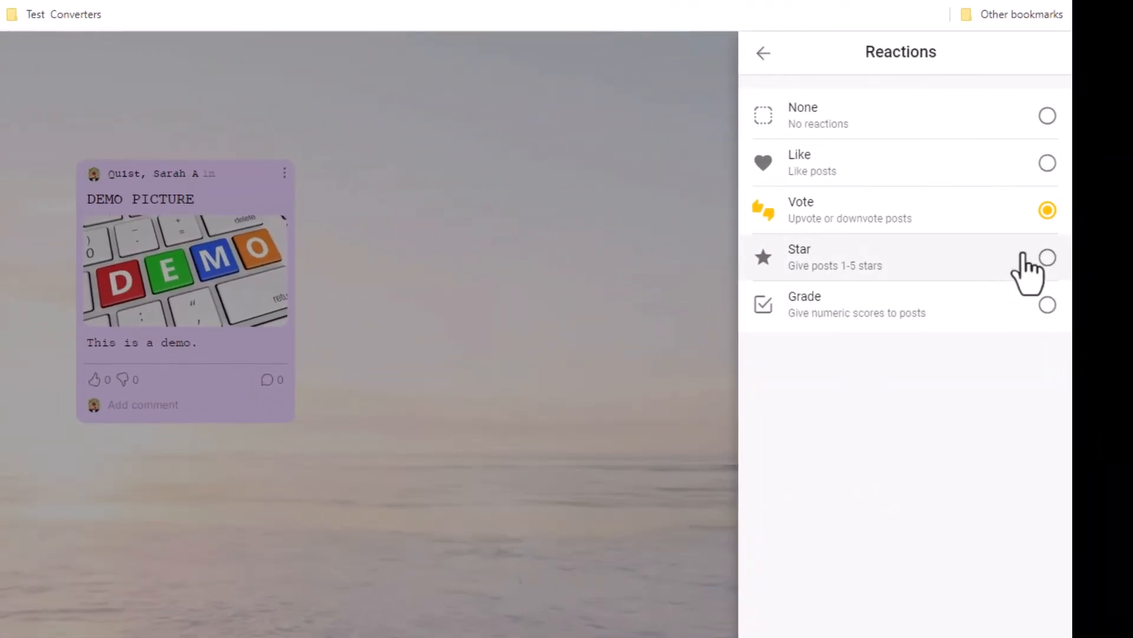
left_click(1047, 239)
left_click(763, 53)
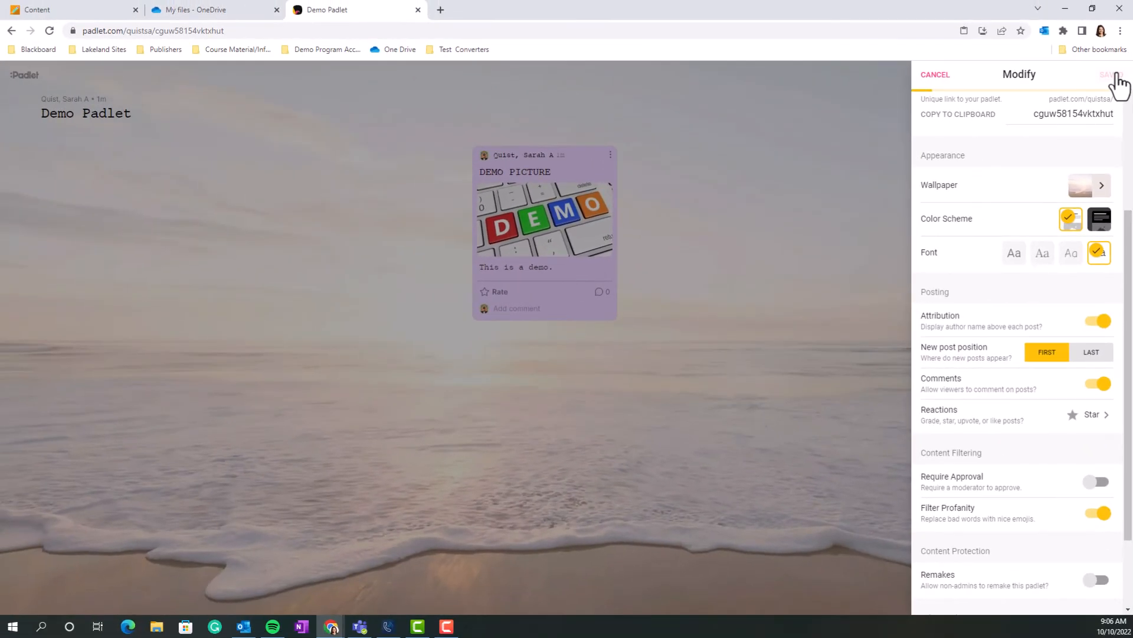
left_click(1115, 74)
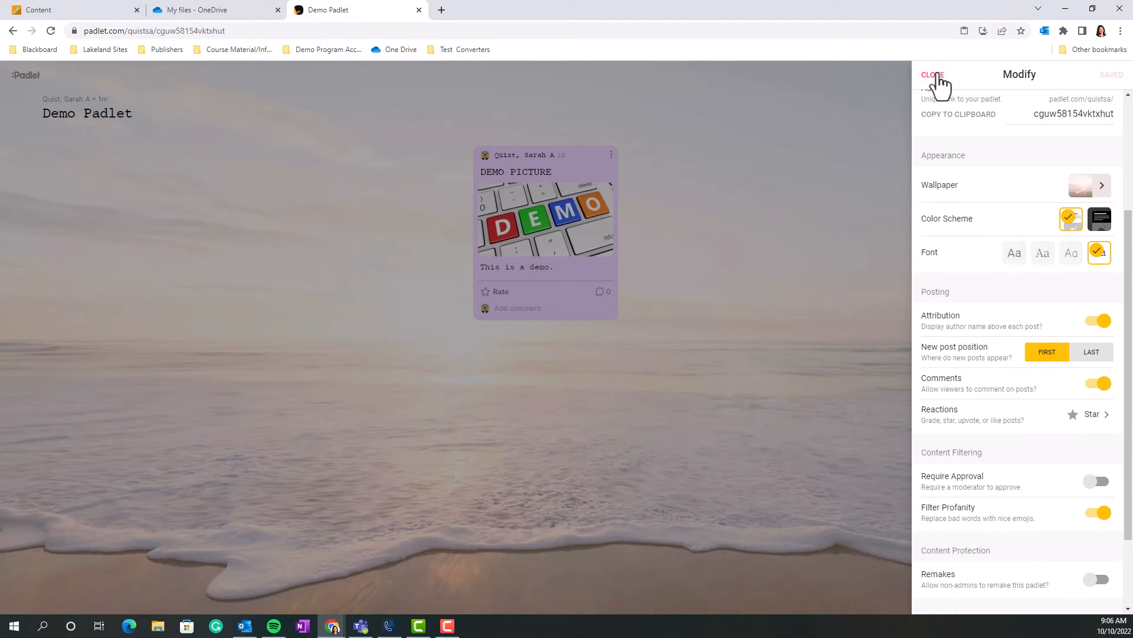
left_click(934, 76)
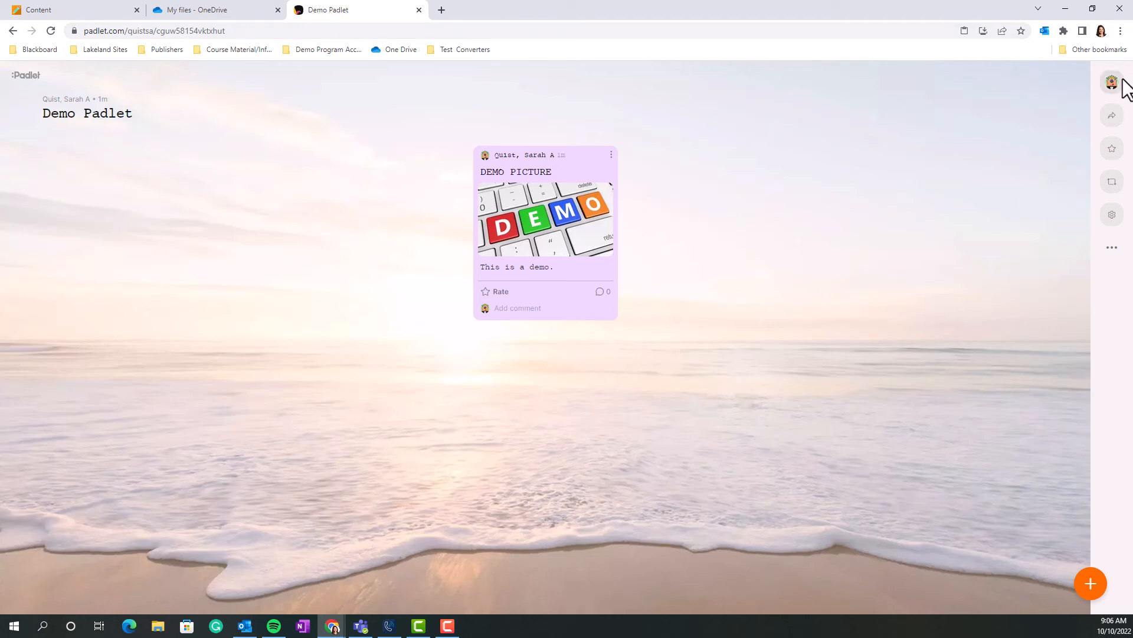
Open the "Favorite Motivational Videos" padlet from the dashboard, then play and pause its guided meditation video.
left_click(1113, 83)
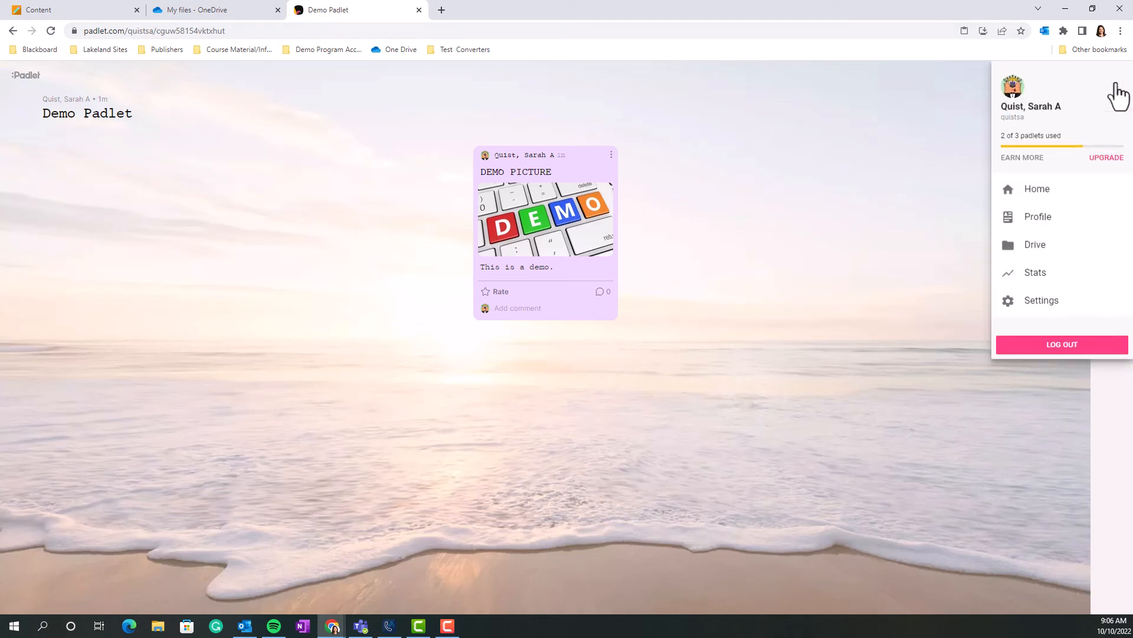
left_click(1056, 191)
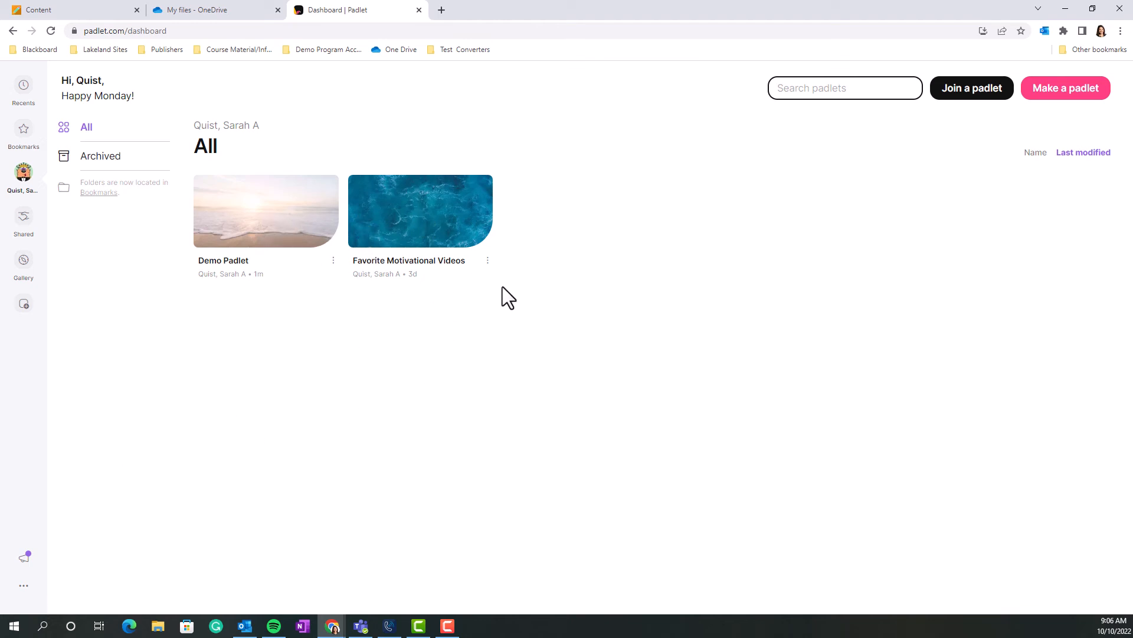
left_click(477, 202)
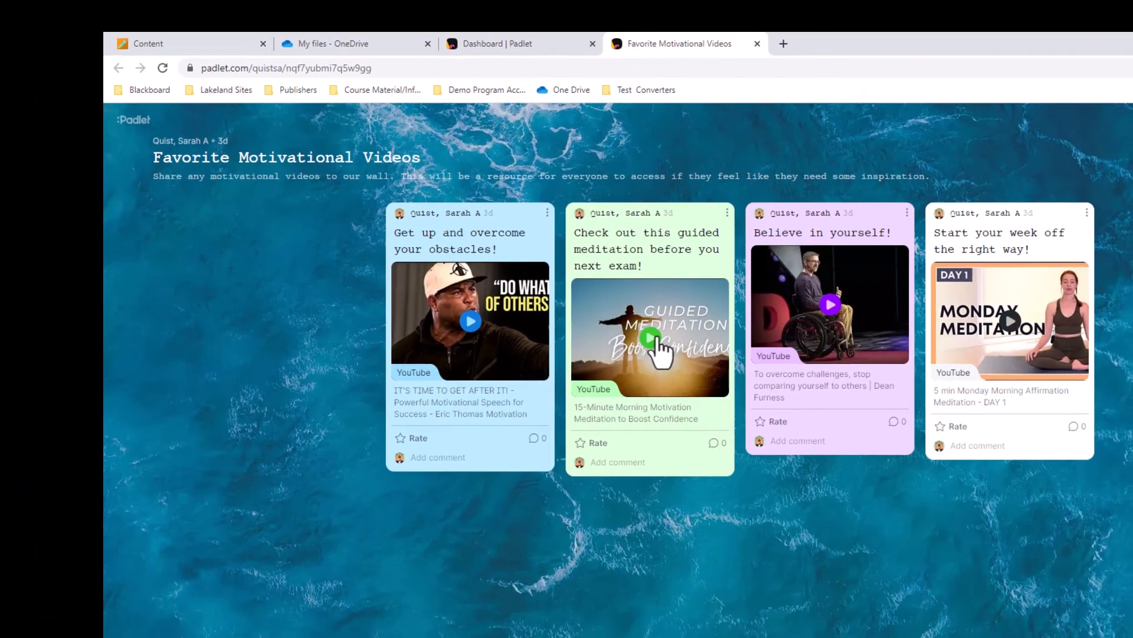
left_click(688, 349)
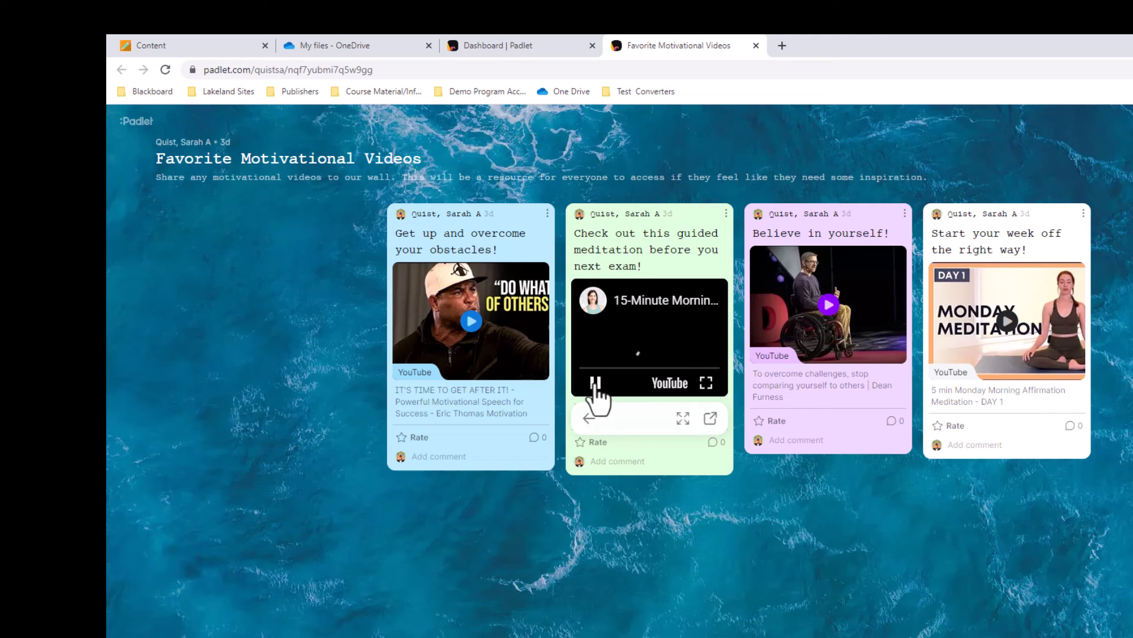
left_click(596, 383)
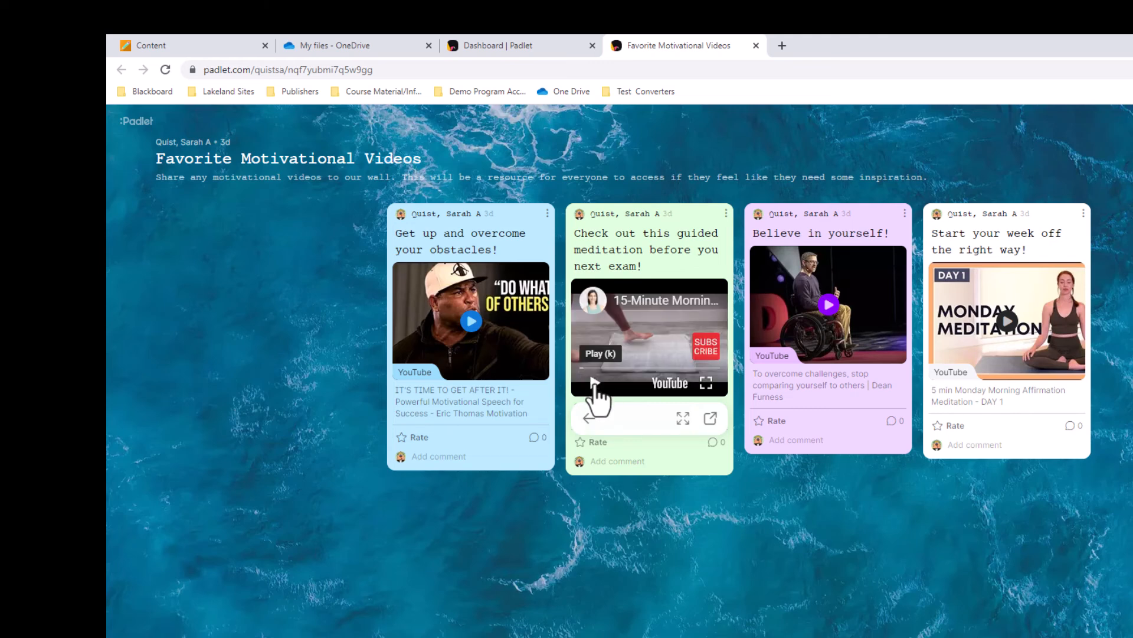
Rate the guided meditation post four stars and copy the padlet's share link to the clipboard.
left_click(590, 443)
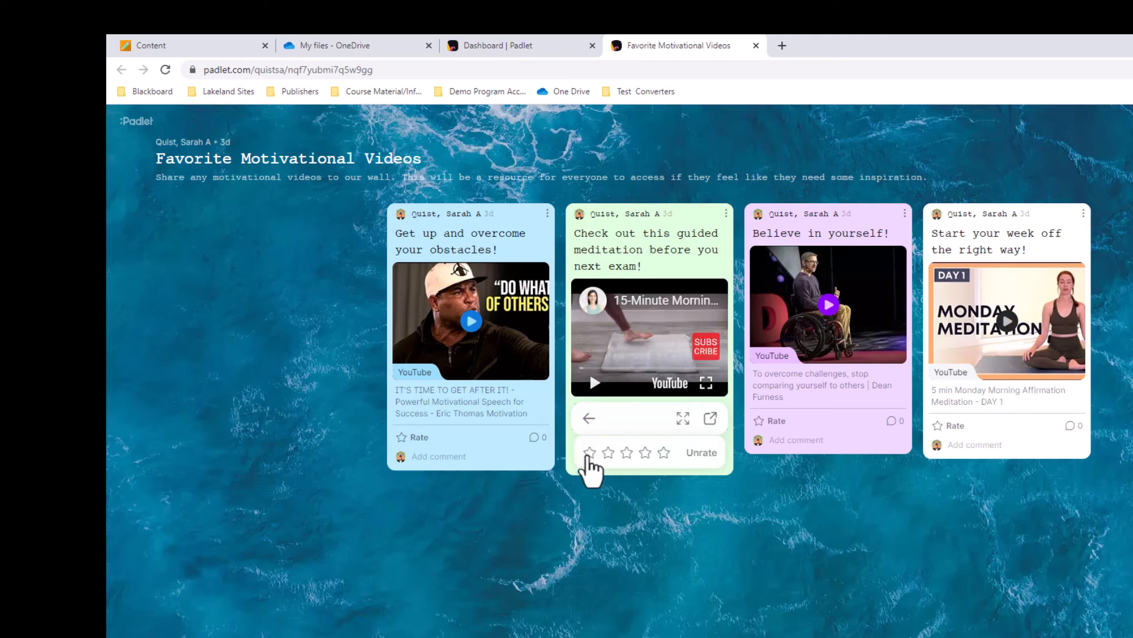
left_click(645, 454)
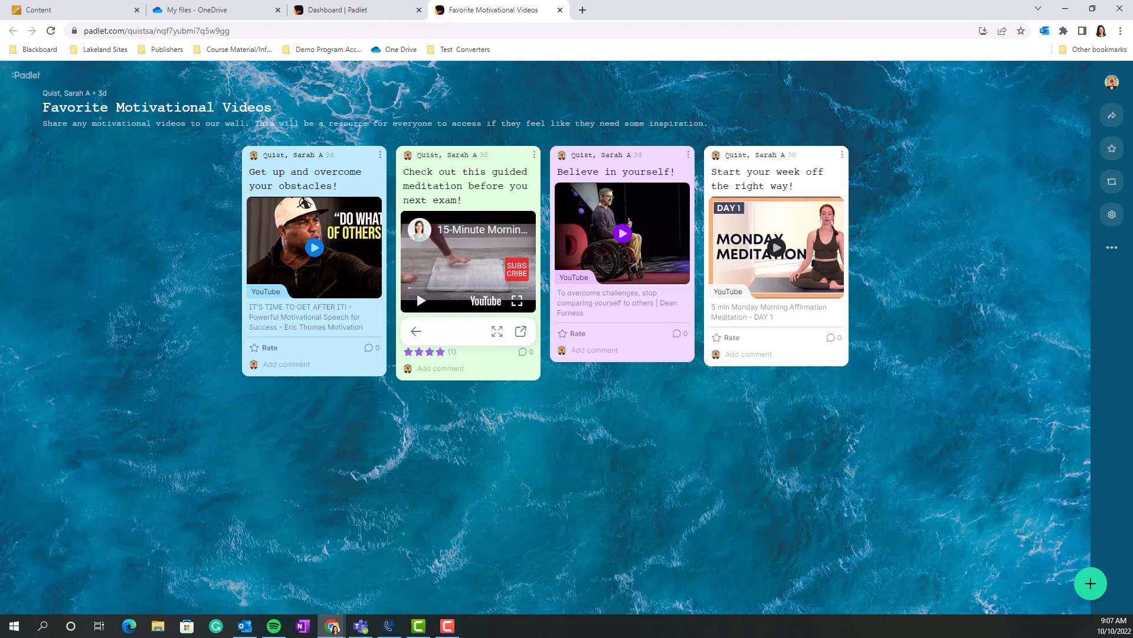
left_click(1115, 118)
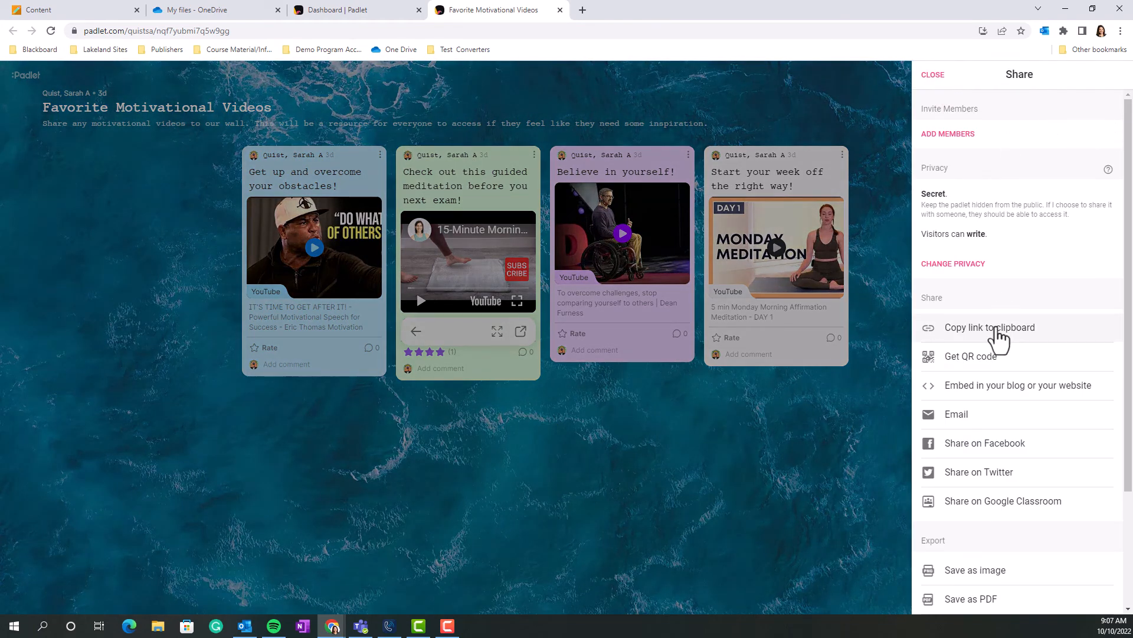
left_click(999, 338)
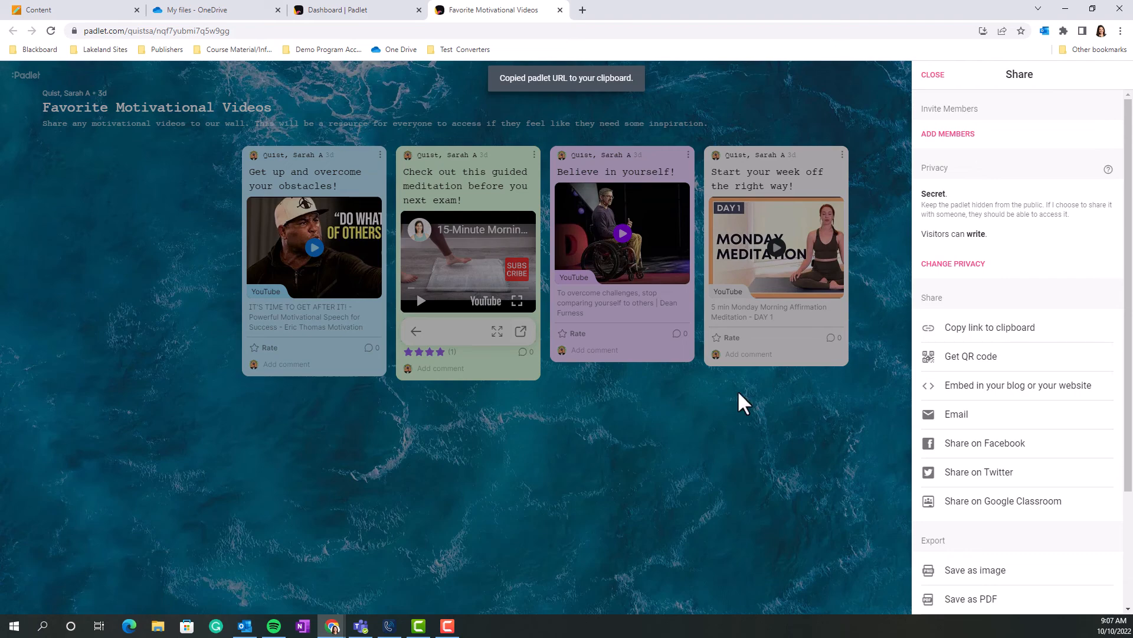
Switch to Blackboard and open the Week 8 folder in the test shell course's Weekly Content.
left_click(71, 6)
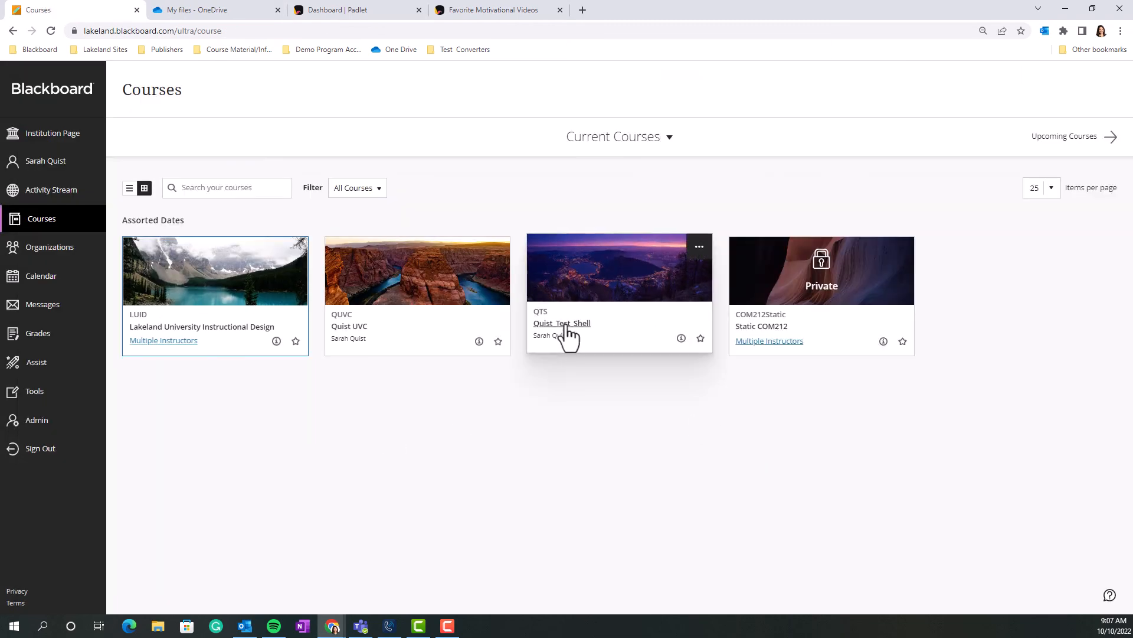
left_click(565, 327)
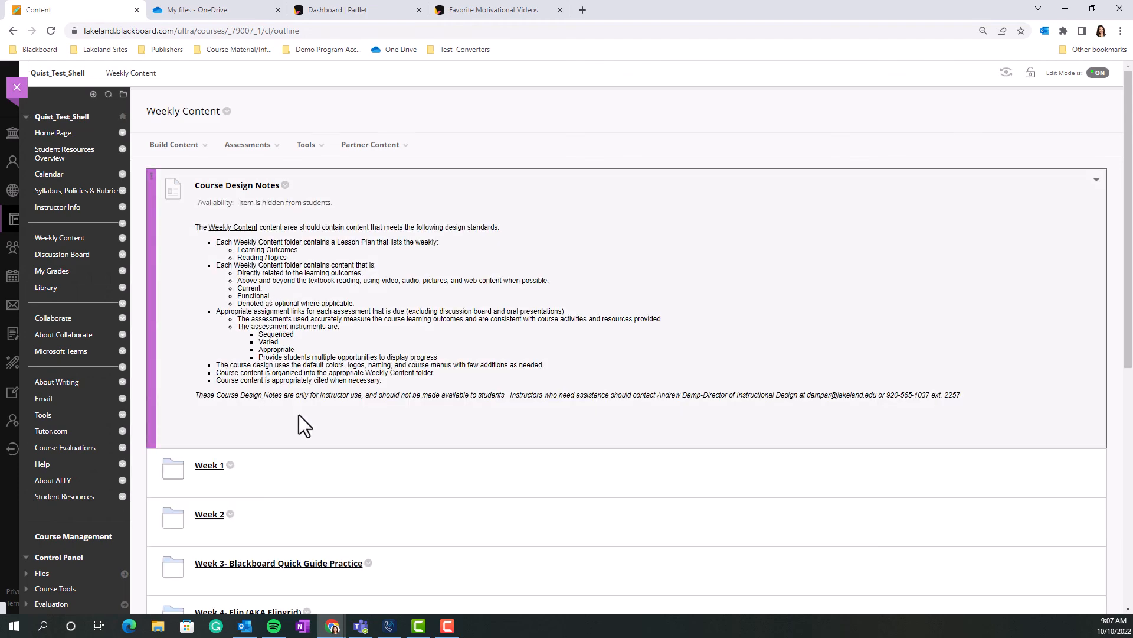
scroll(298, 420, "down", 5)
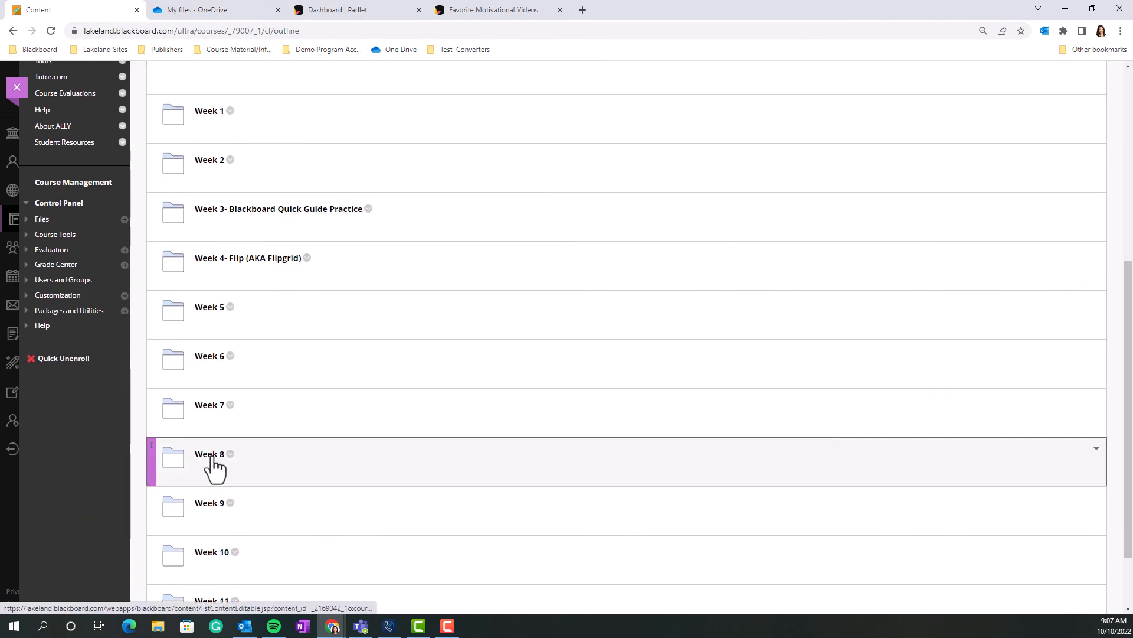
left_click(210, 467)
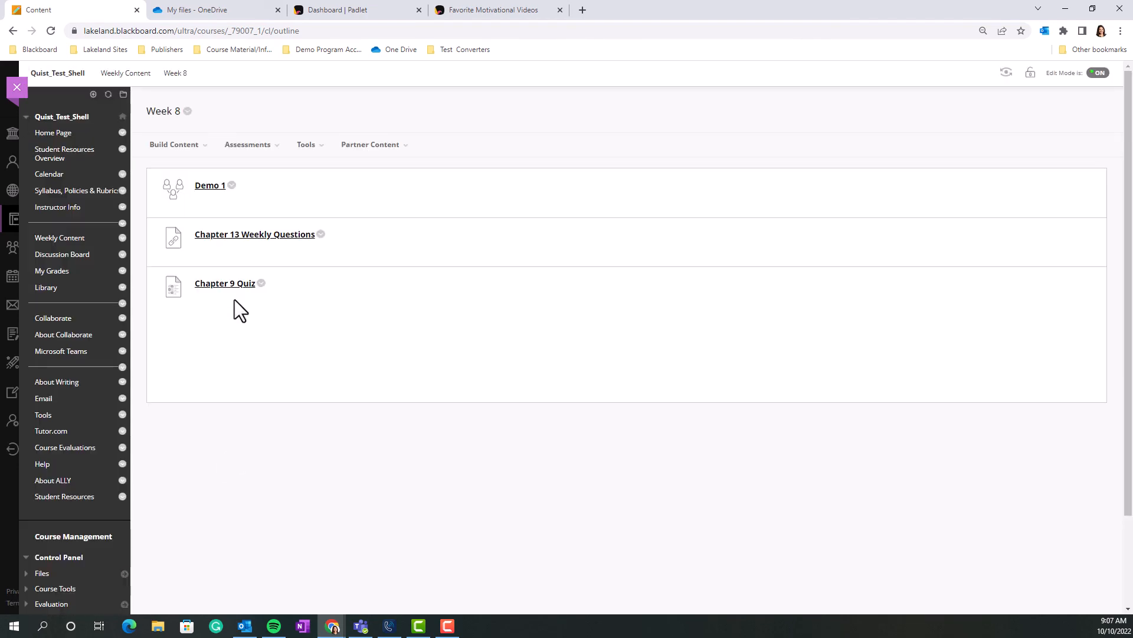
Start a new web link in the Week 8 folder and name it "Demo Padlet".
left_click(247, 145)
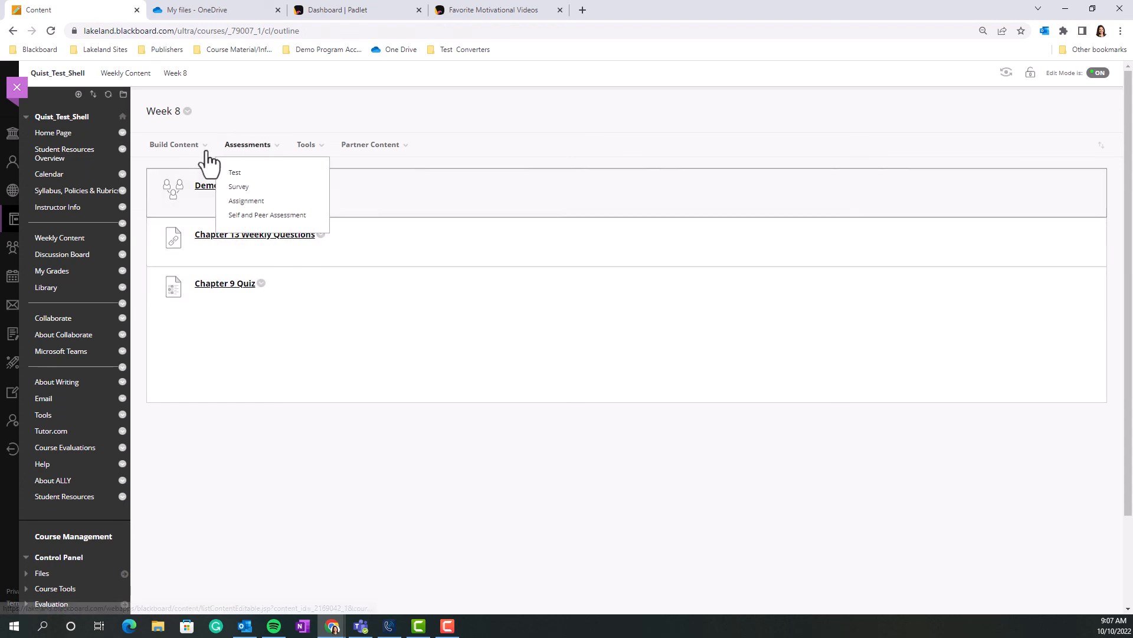
left_click(195, 149)
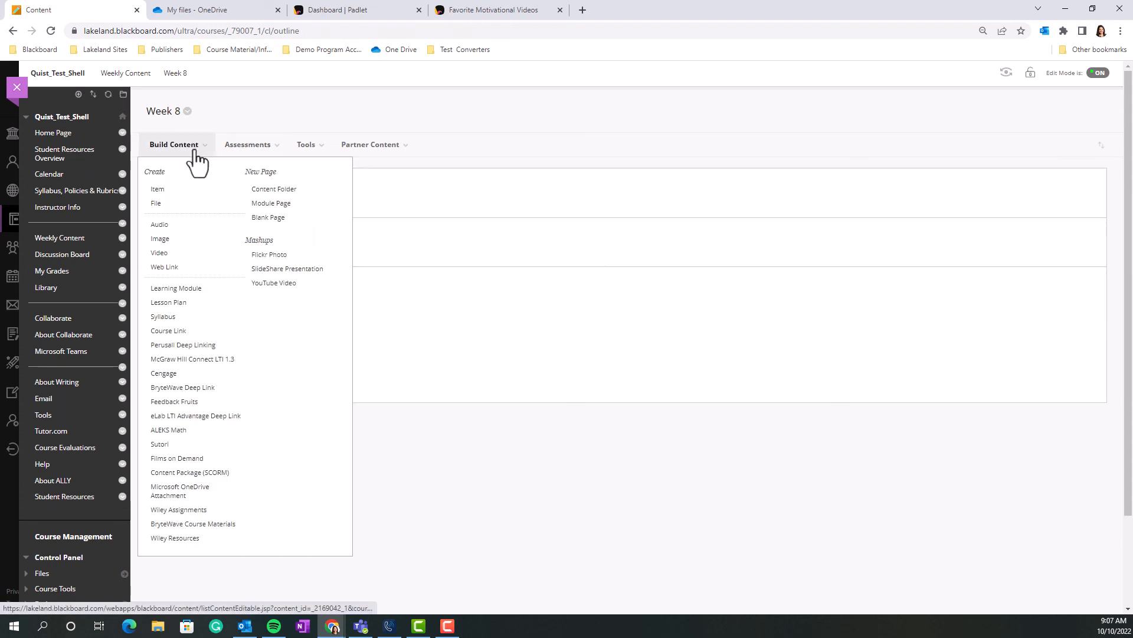
left_click(167, 266)
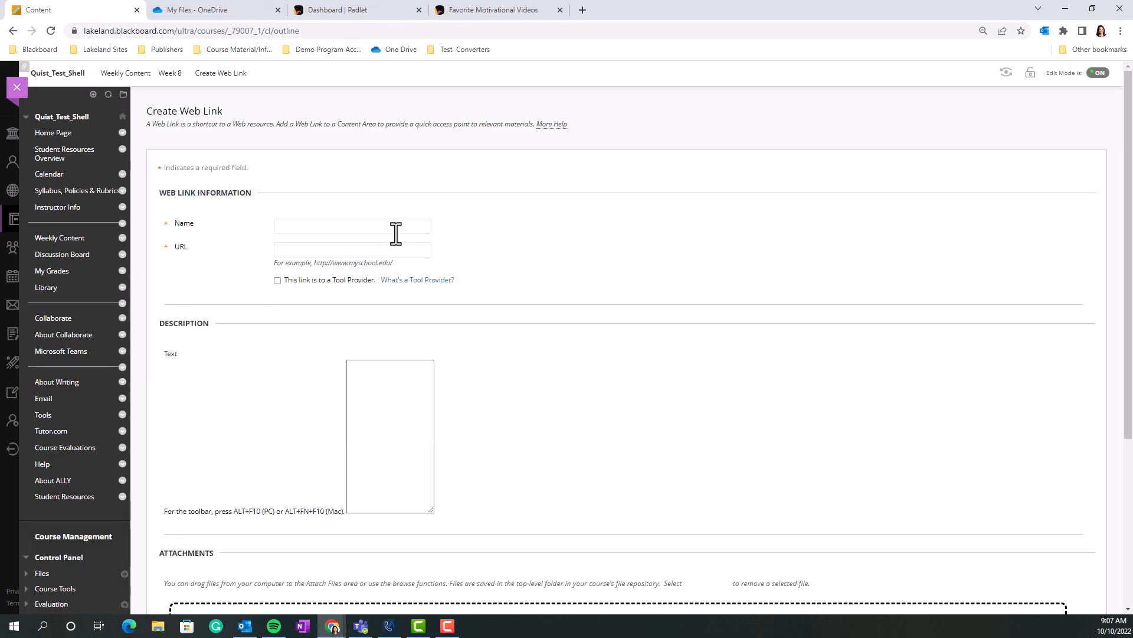
left_click(343, 230)
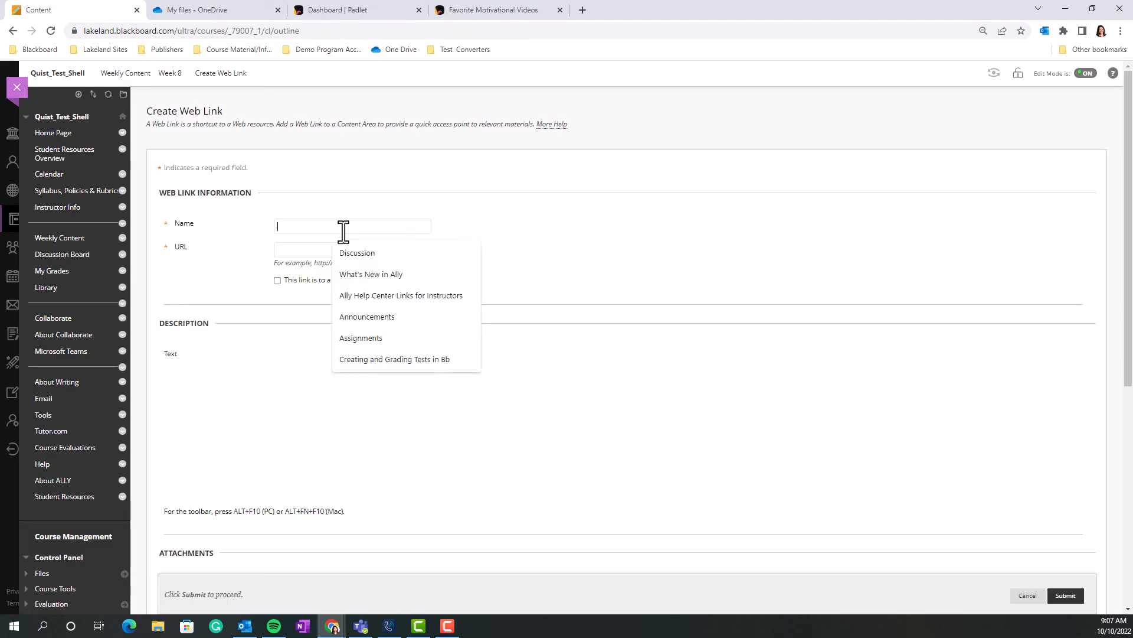
type("Demo")
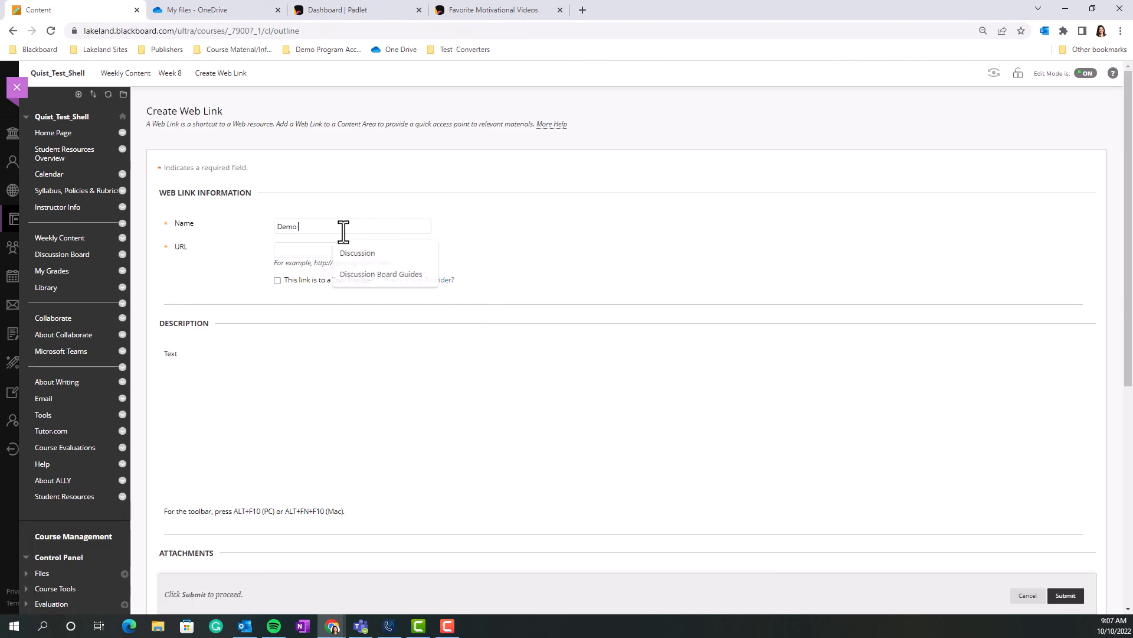
type(" Pad")
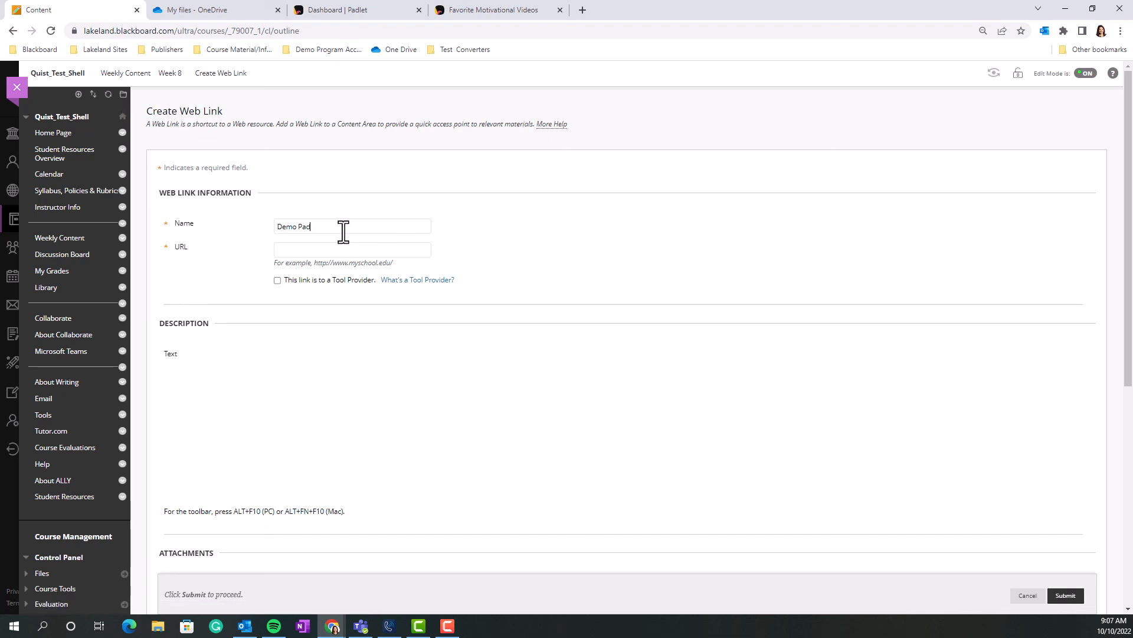
type("let")
Paste the copied padlet link as the web link's URL and submit the form.
left_click(340, 249)
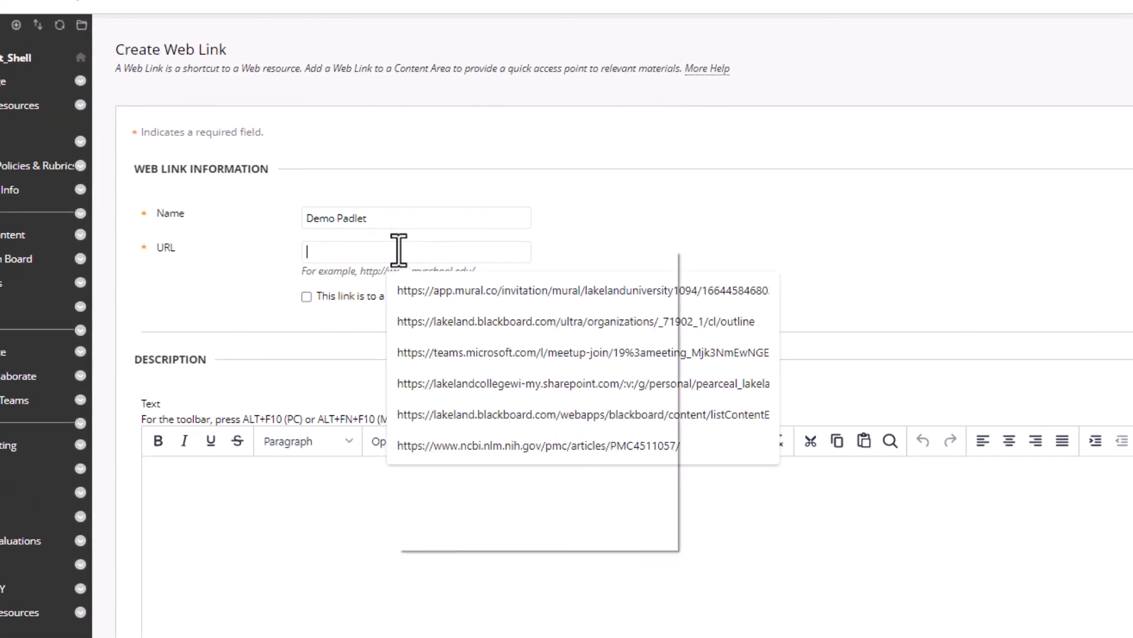
right_click(399, 249)
left_click(466, 384)
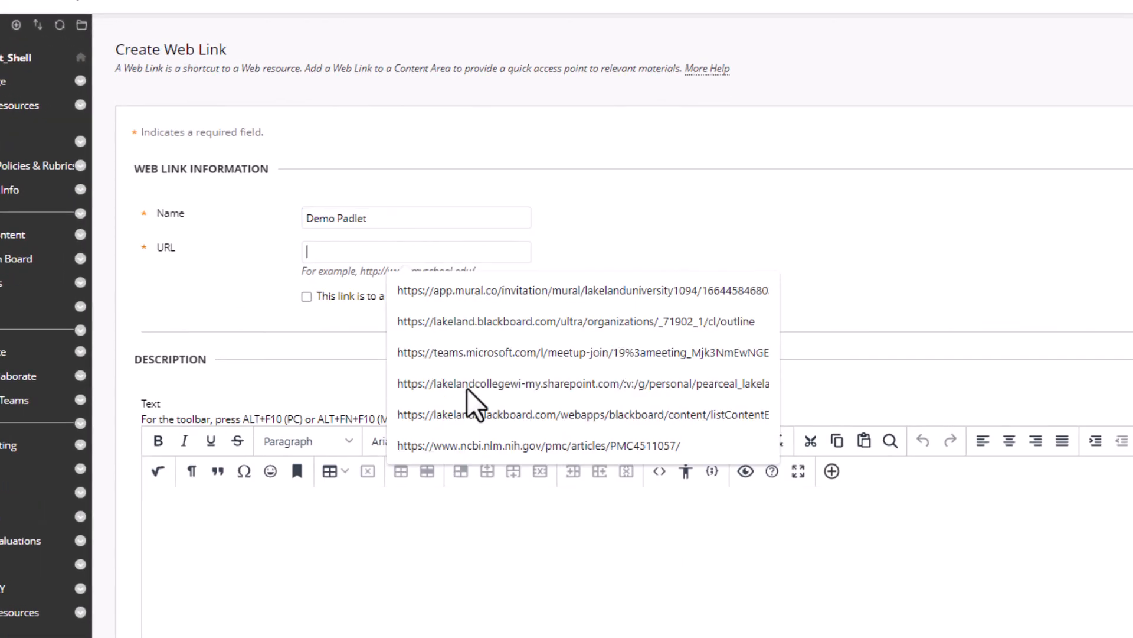
left_click(608, 237)
scroll(413, 516, "down", 3)
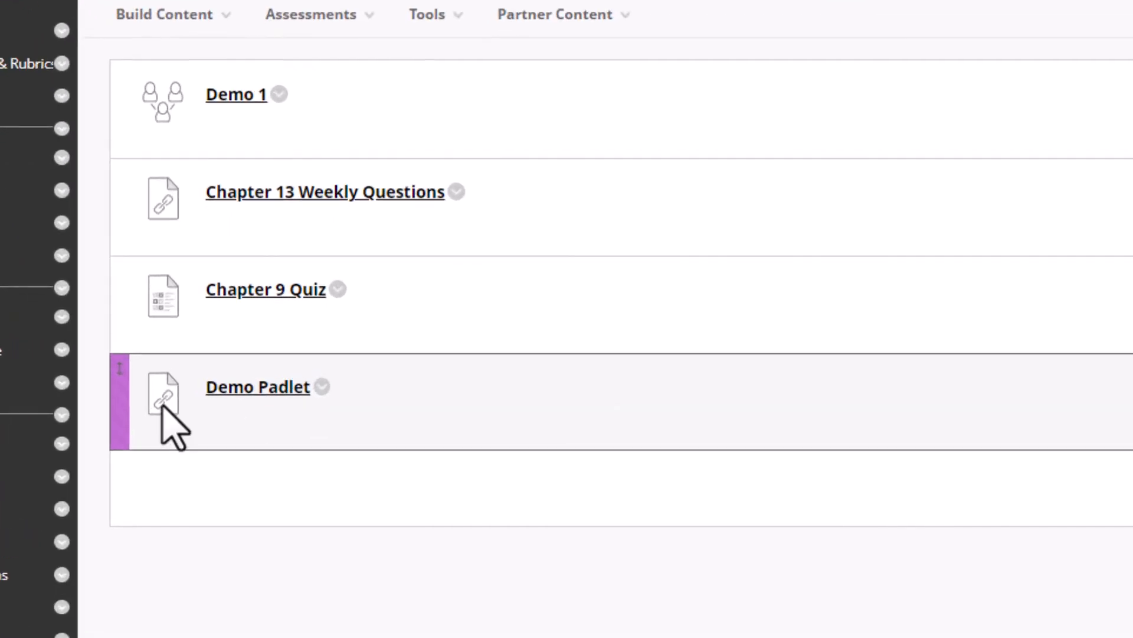
Open the Demo Padlet link from Week 8 and close the earlier browser tab showing the same padlet.
left_click(225, 390)
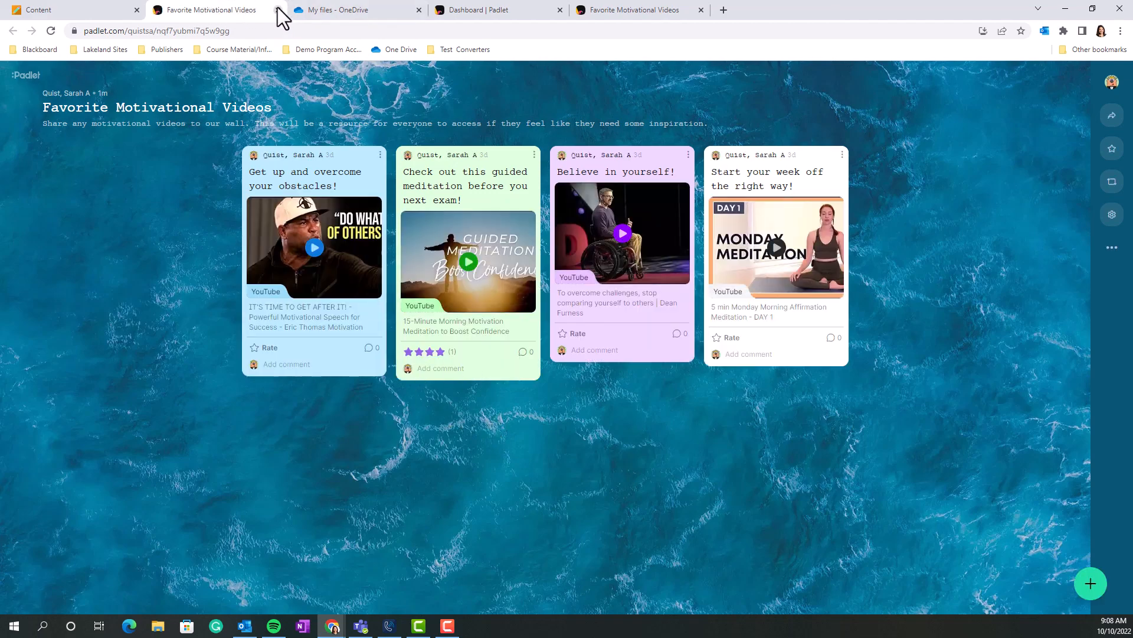
left_click(679, 11)
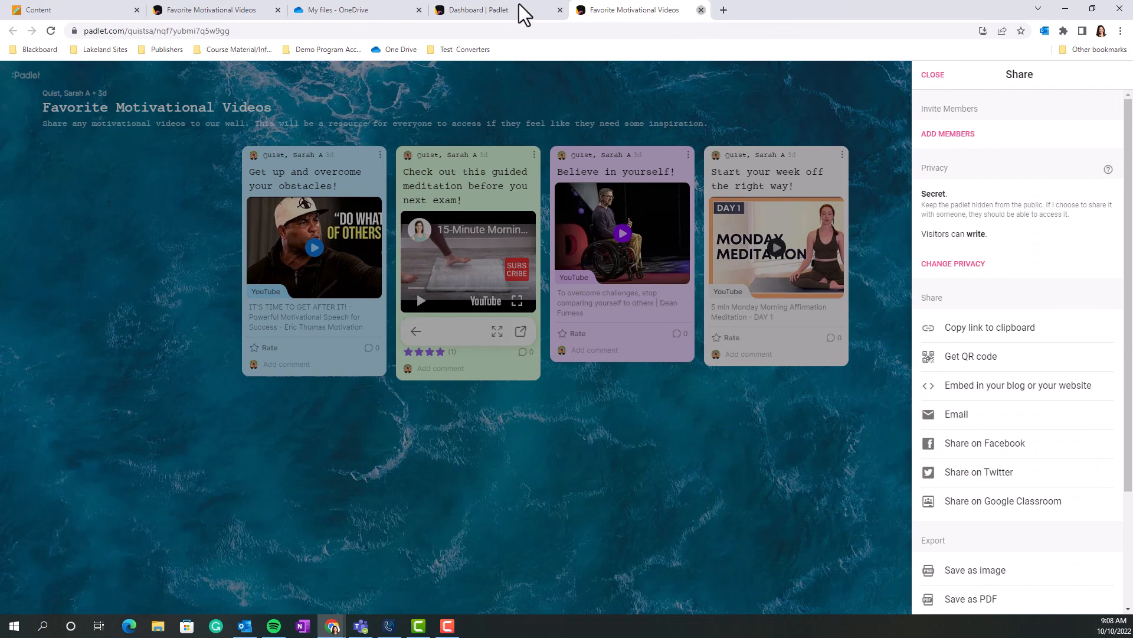
key("ctrl+w")
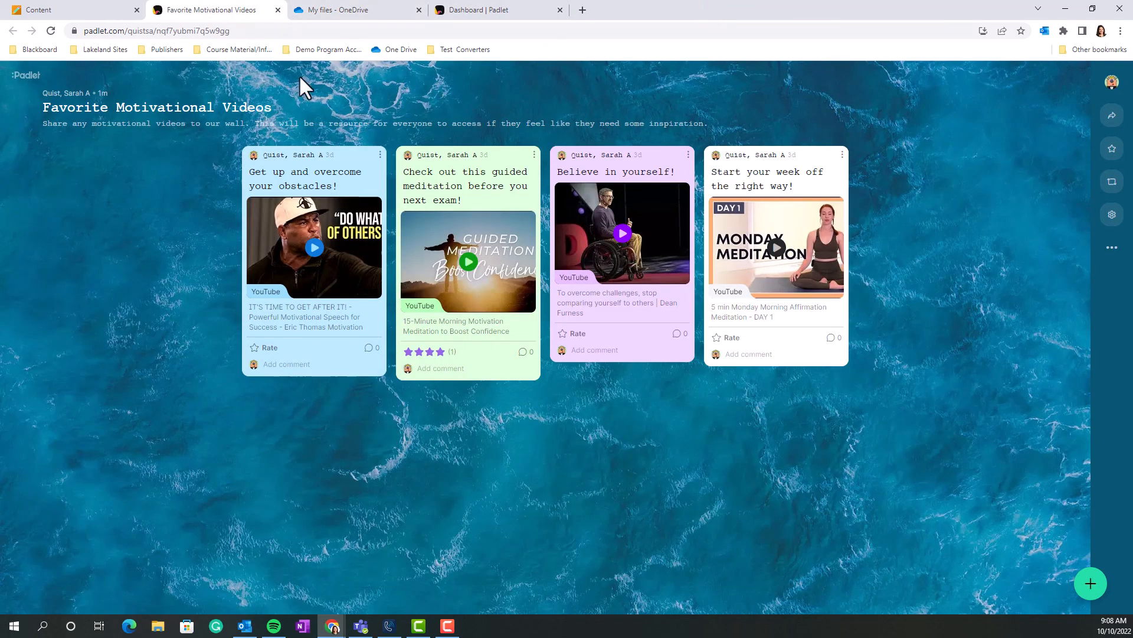